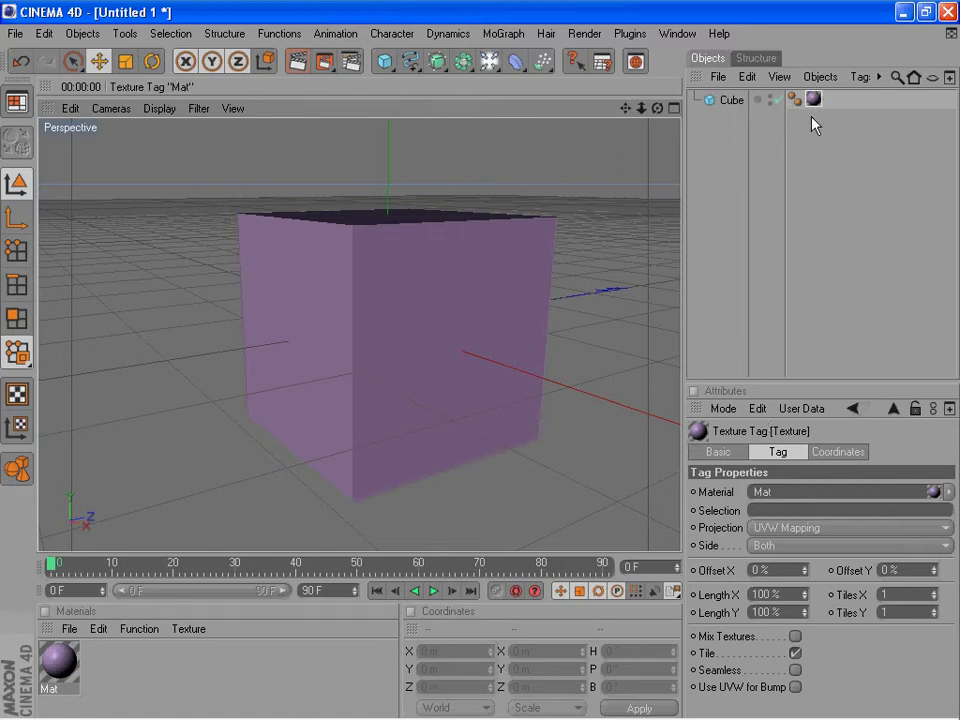
Step: Keep the texture projection on UVW Mapping and open the Mat material
left_click(833, 530)
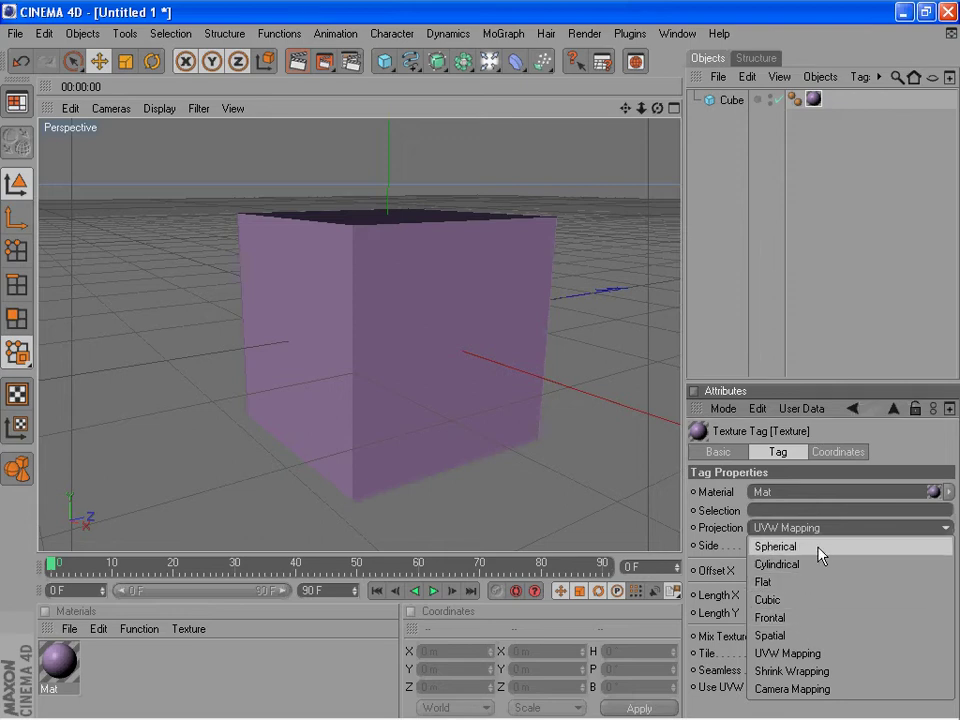
left_click(899, 455)
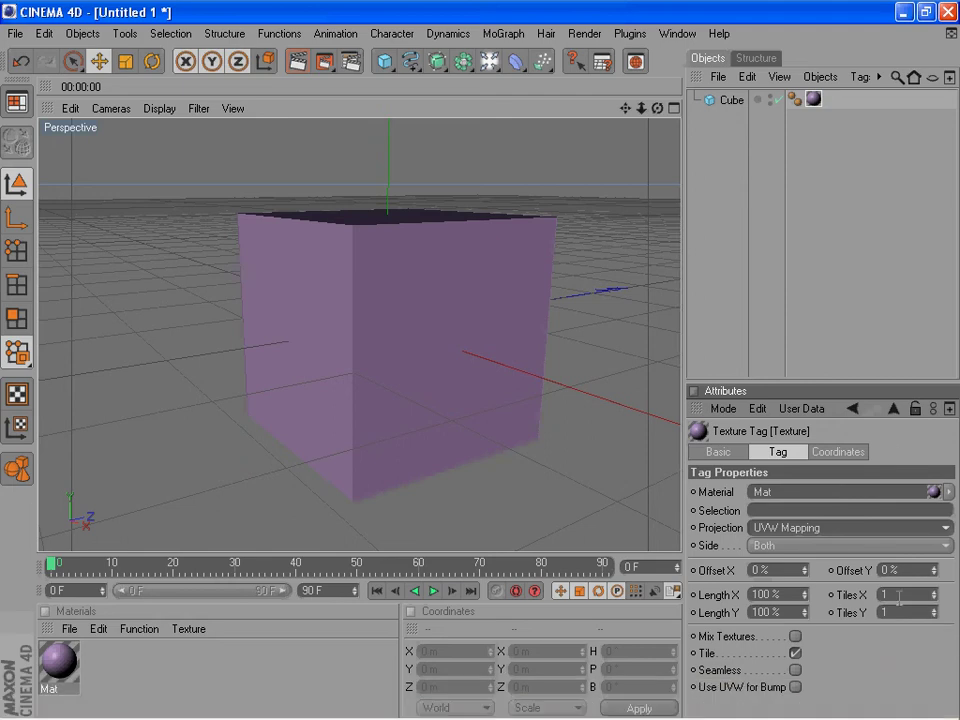
double_click(58, 660)
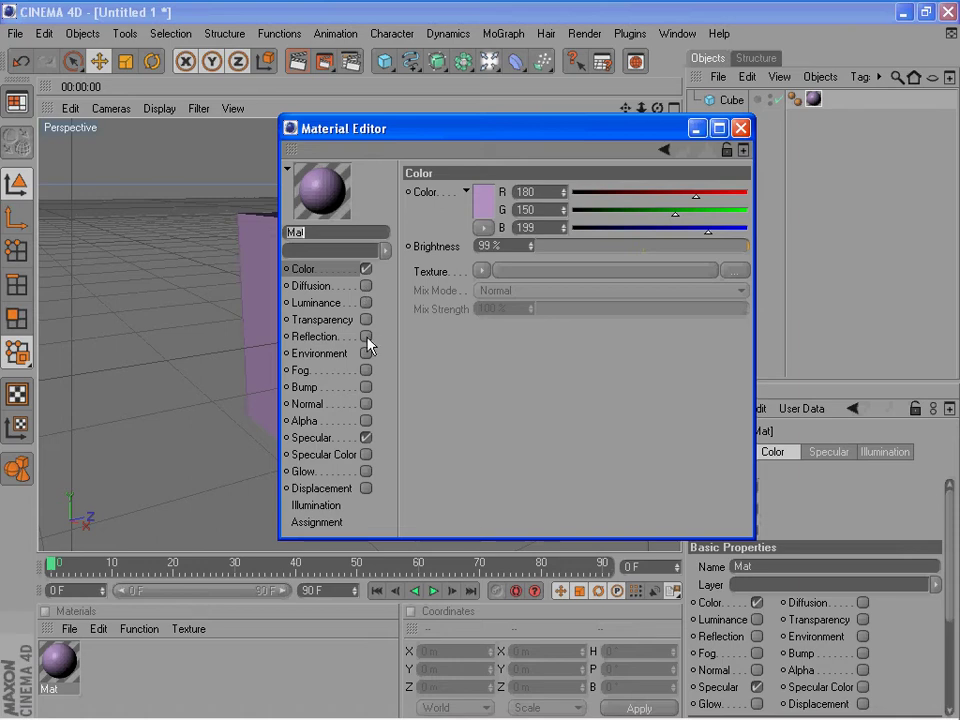
Step: Enable Reflection on Mat with its brightness lowered to 68%
left_click(366, 337)
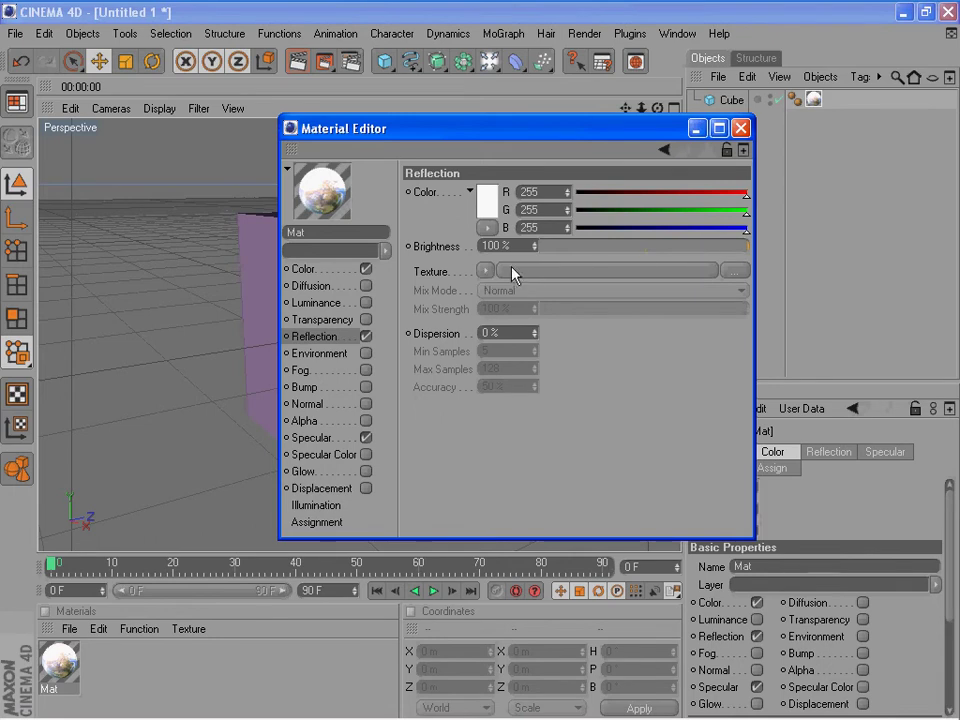
left_click_drag(697, 252, 683, 252)
left_click(482, 270)
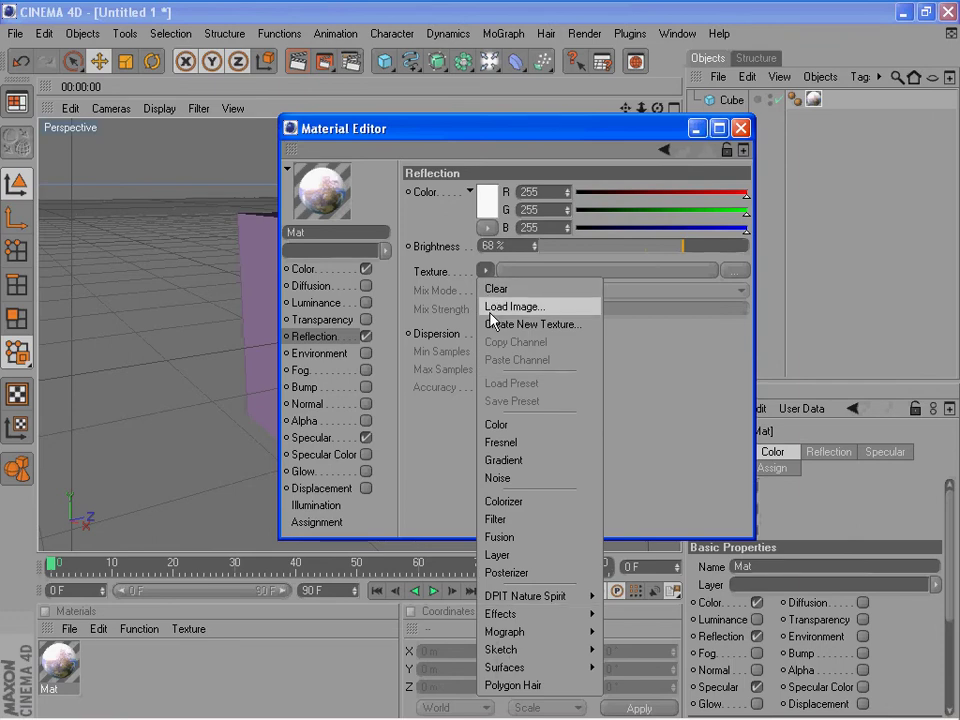
left_click(491, 310)
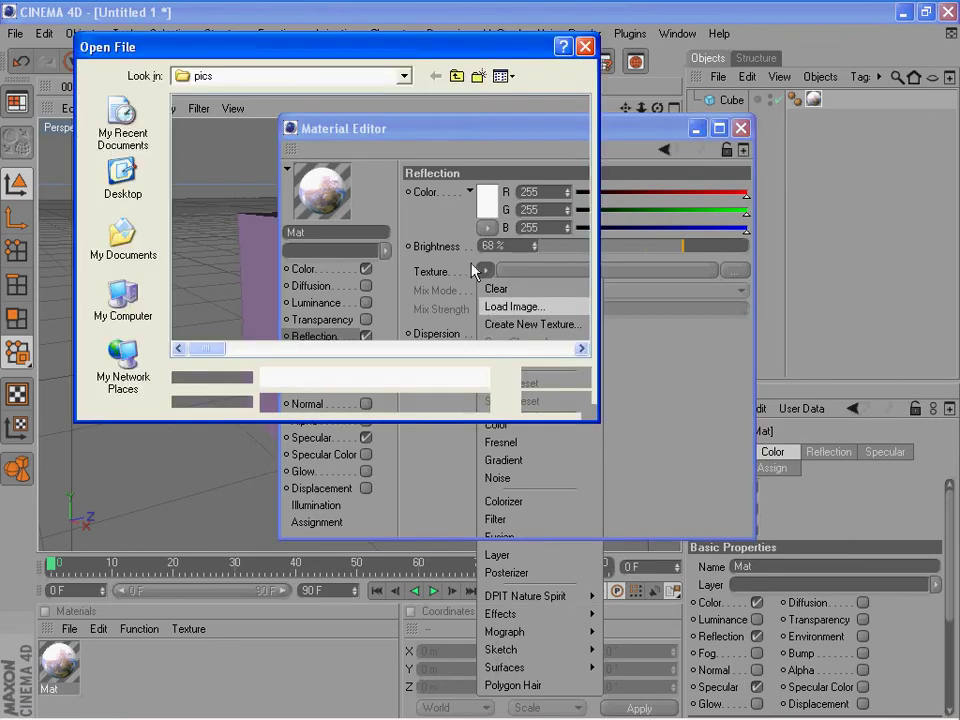
left_click(405, 77)
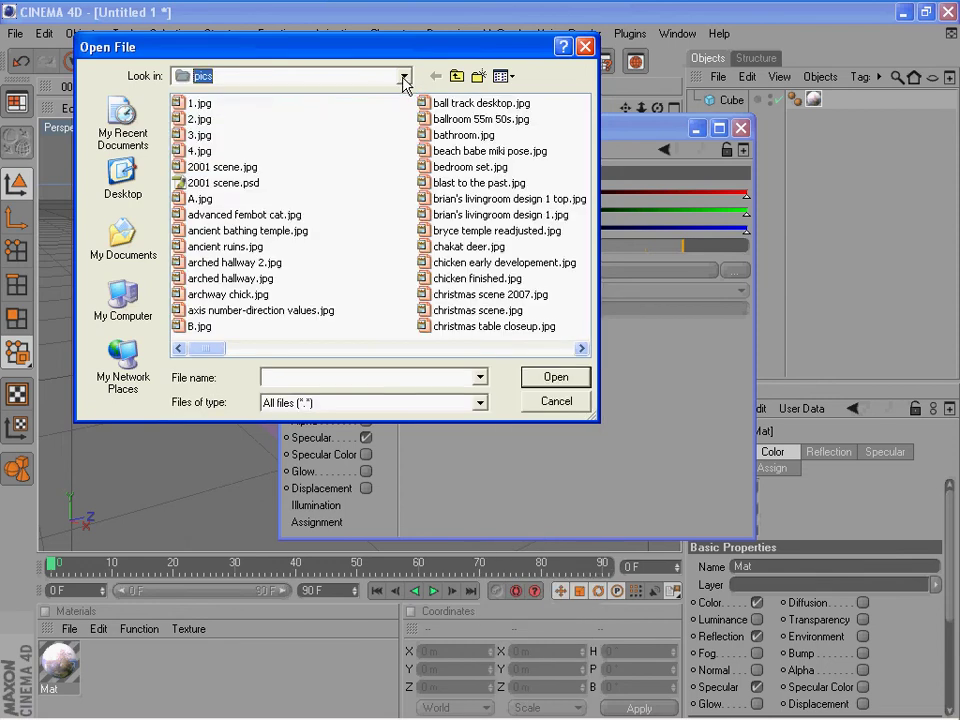
left_click(336, 224)
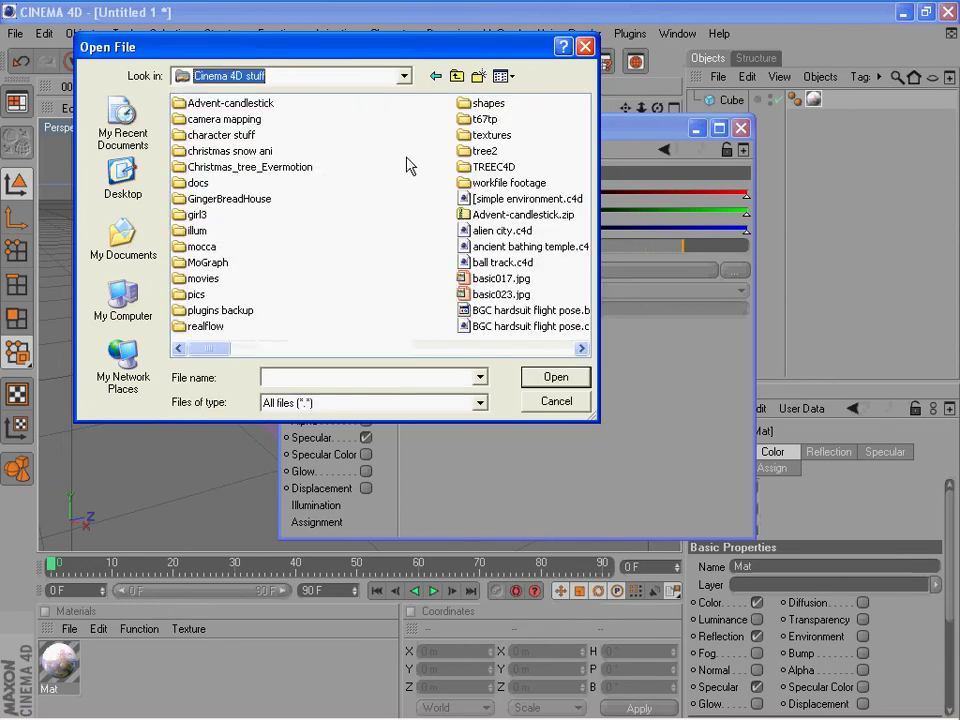
double_click(470, 136)
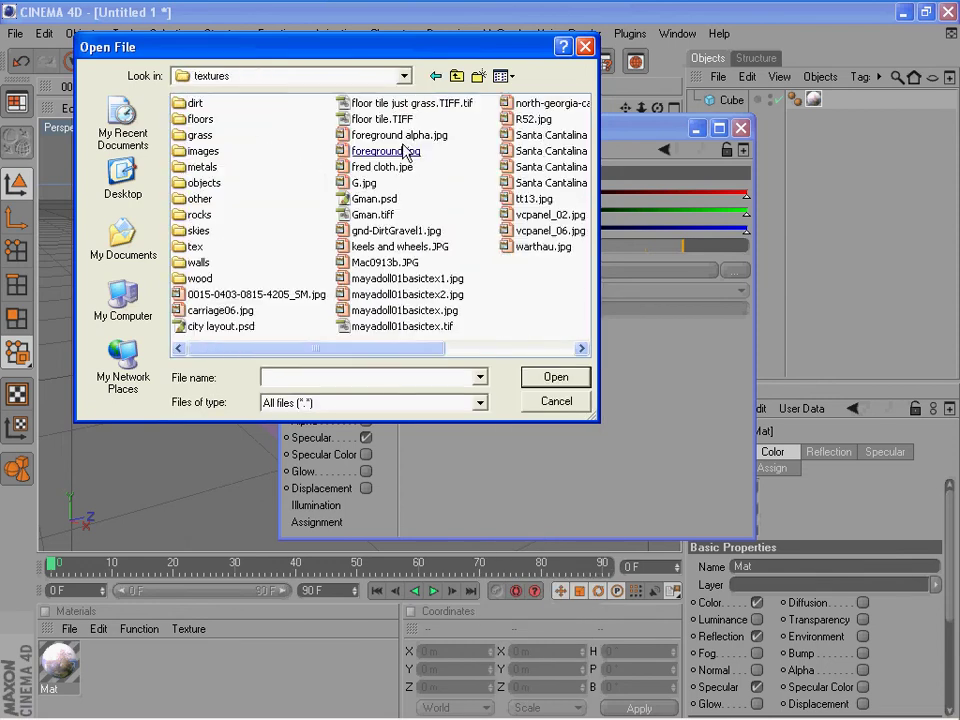
left_click(506, 77)
left_click(530, 97)
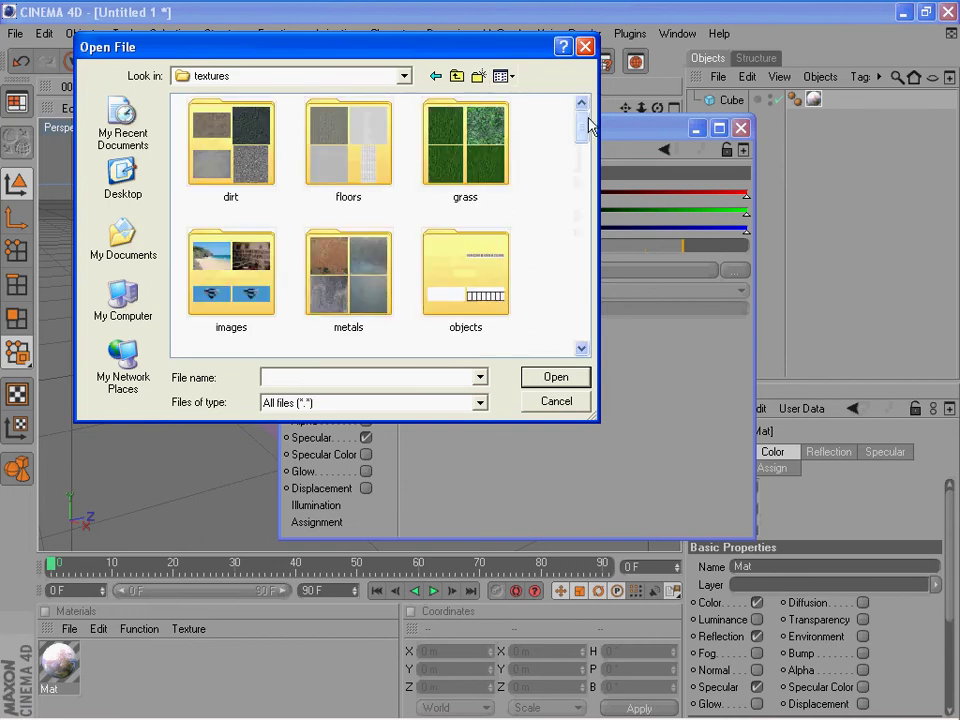
left_click_drag(589, 122, 583, 167)
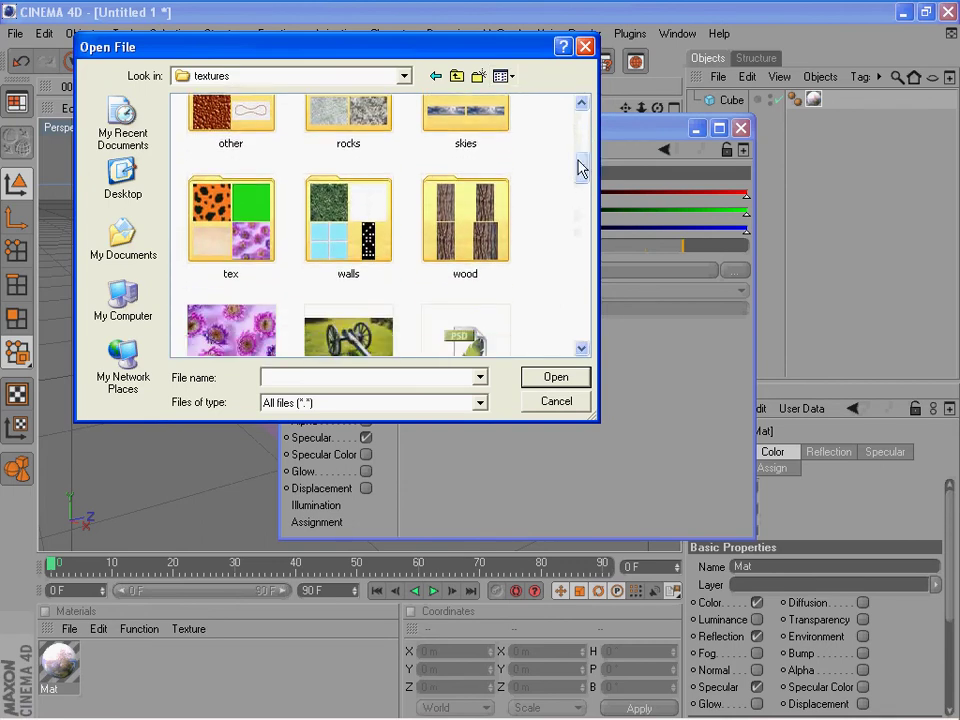
left_click(213, 207)
double_click(213, 207)
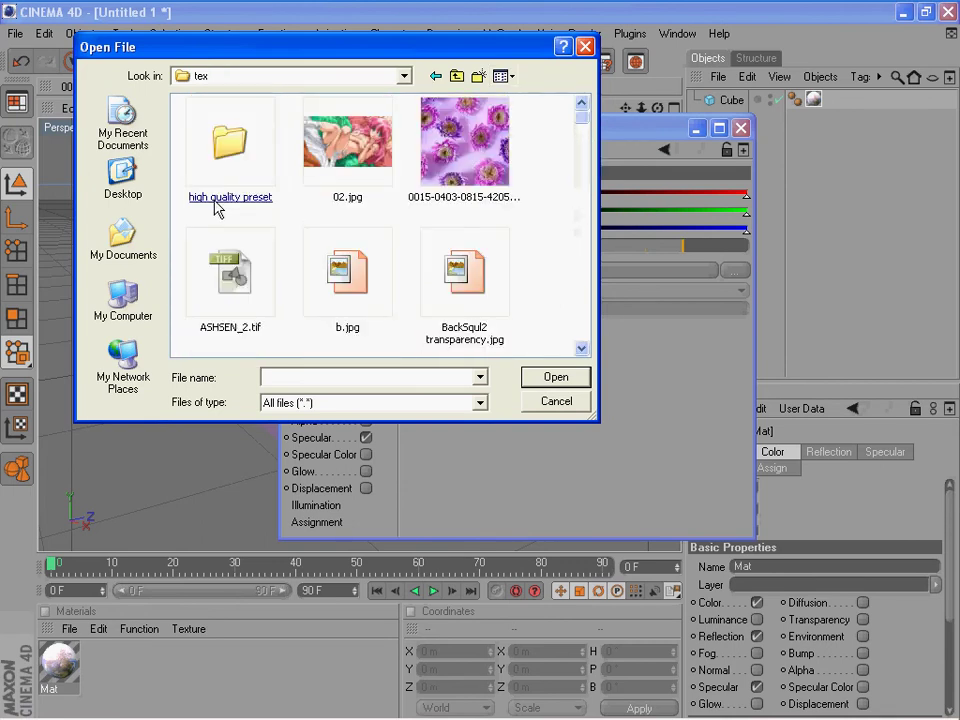
left_click(485, 143)
double_click(483, 143)
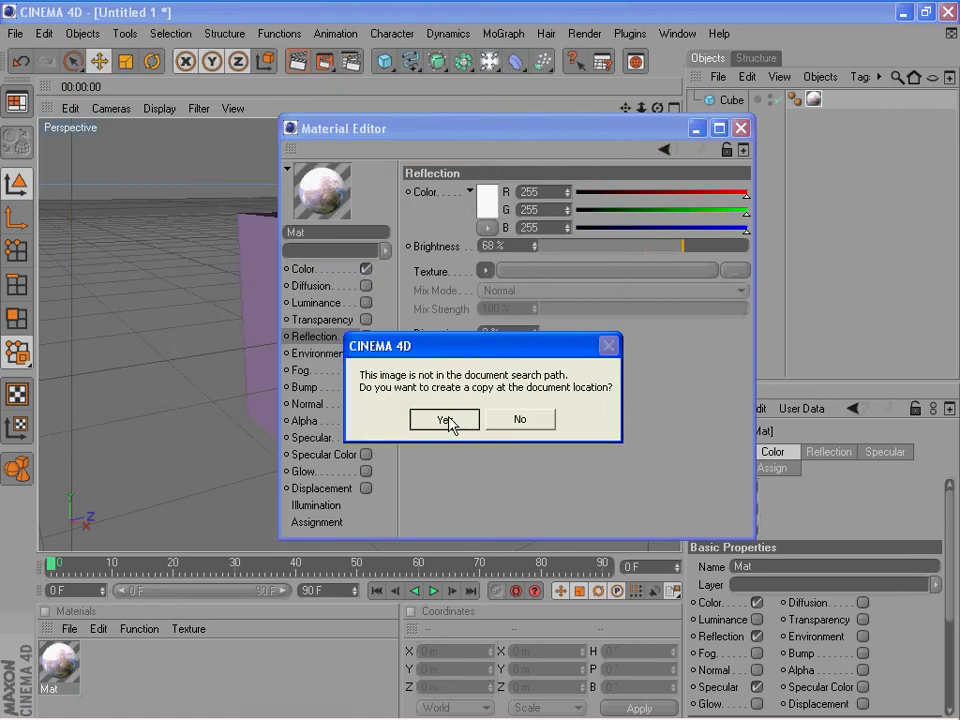
left_click(446, 420)
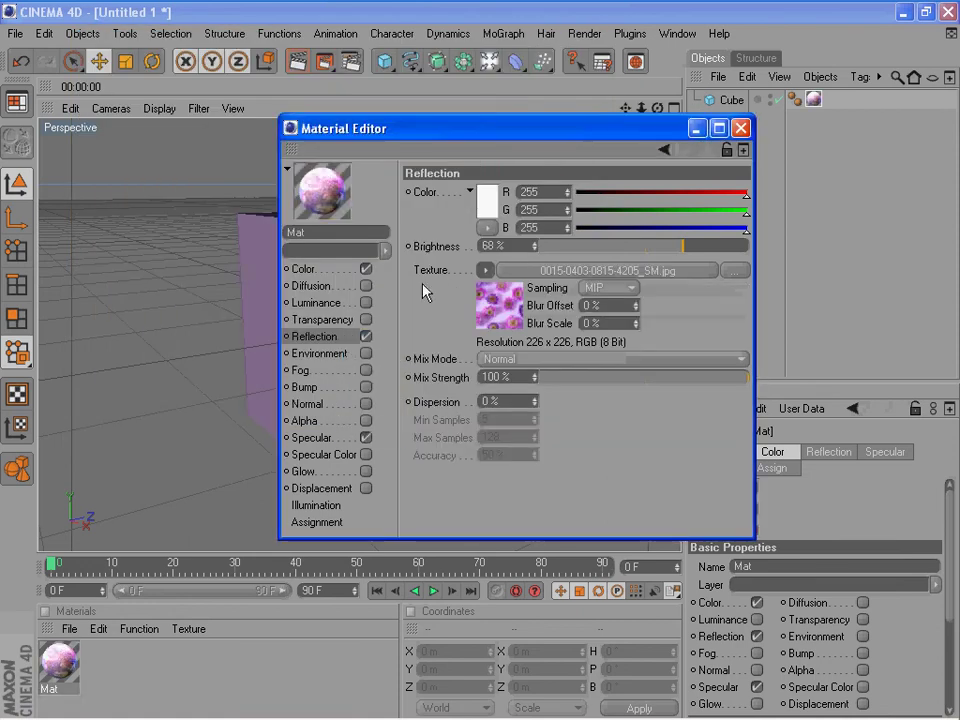
Step: Close the Material Editor and render the active view of the purple cube
left_click(740, 128)
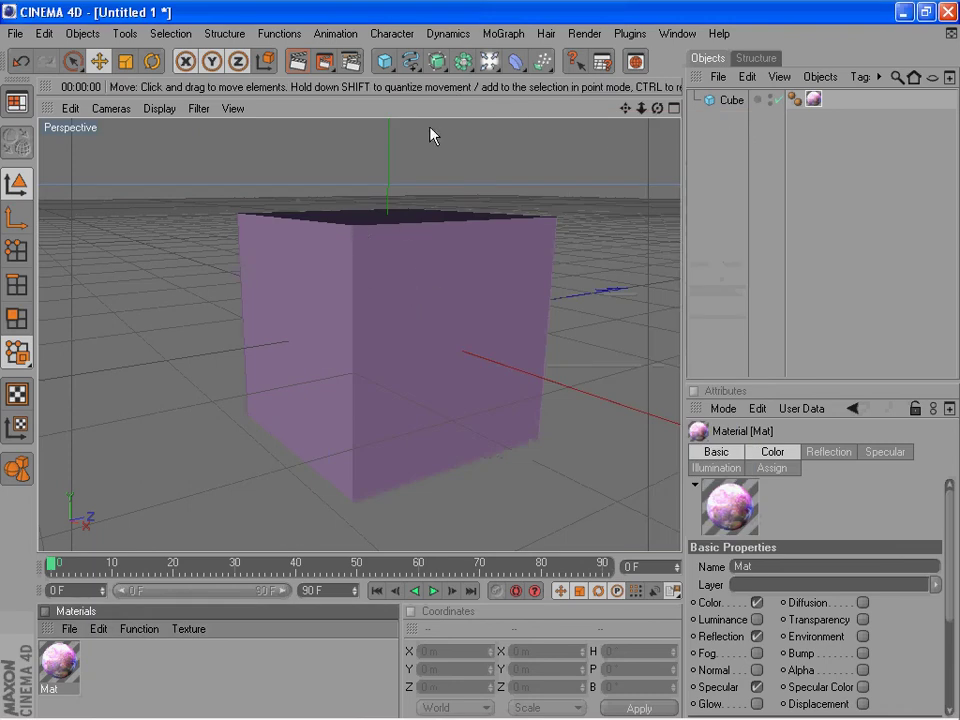
left_click(297, 61)
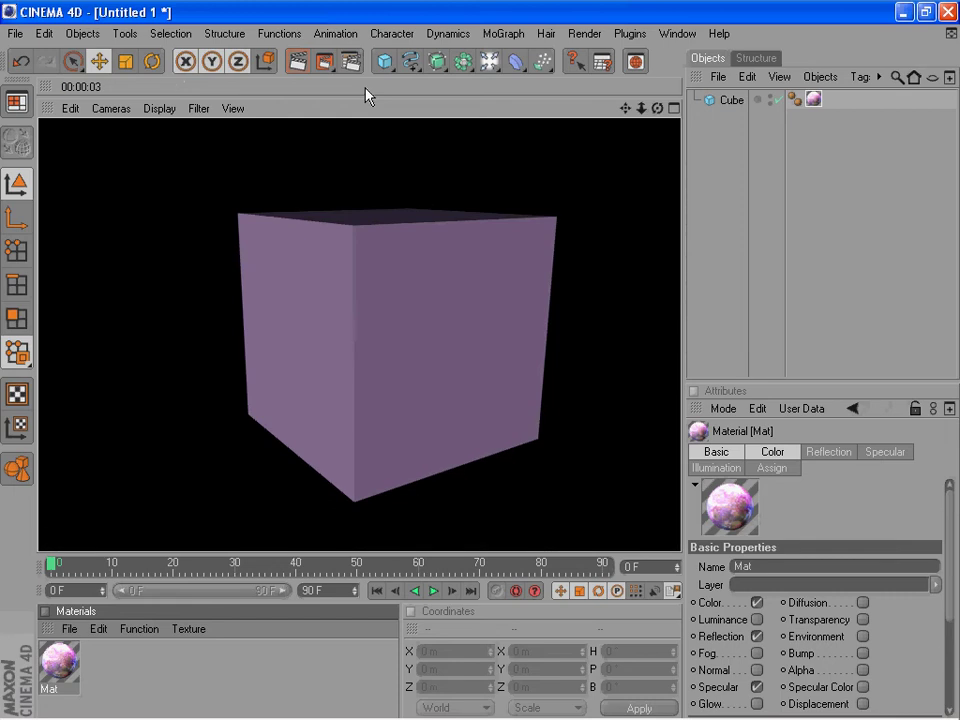
Step: Add a Light, place it beside and above the cube, and render the view
left_click(489, 62)
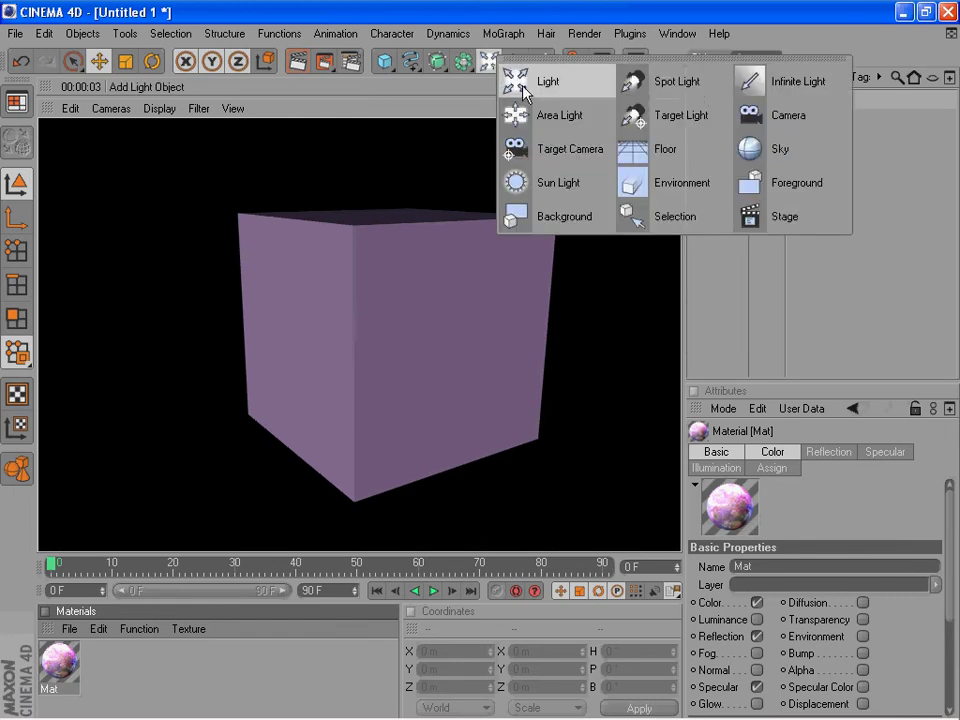
left_click(522, 88)
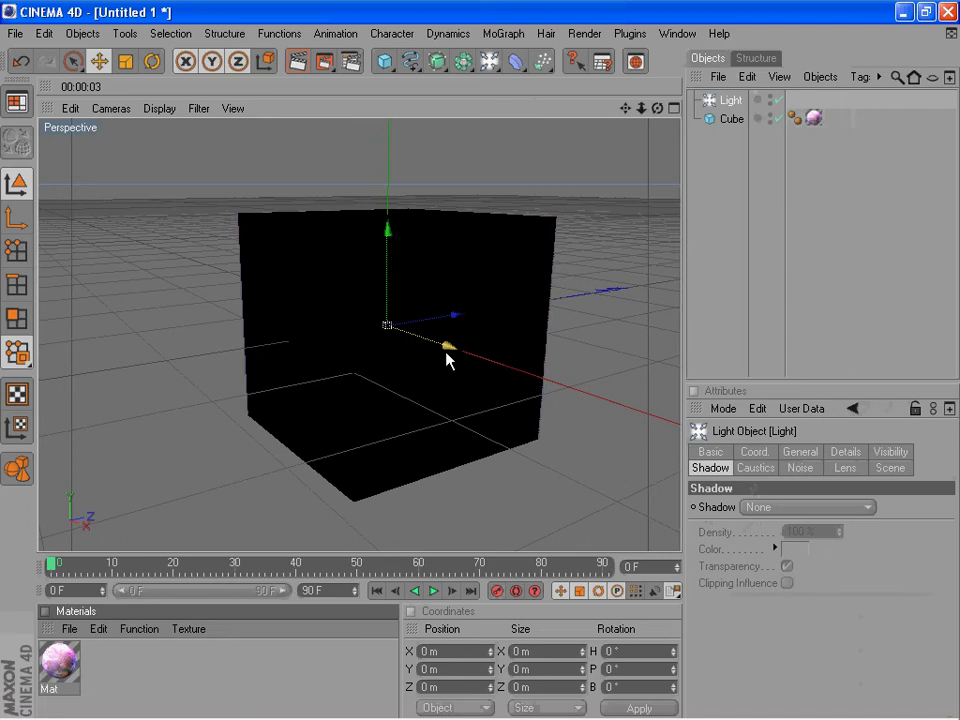
left_click_drag(447, 353, 594, 393)
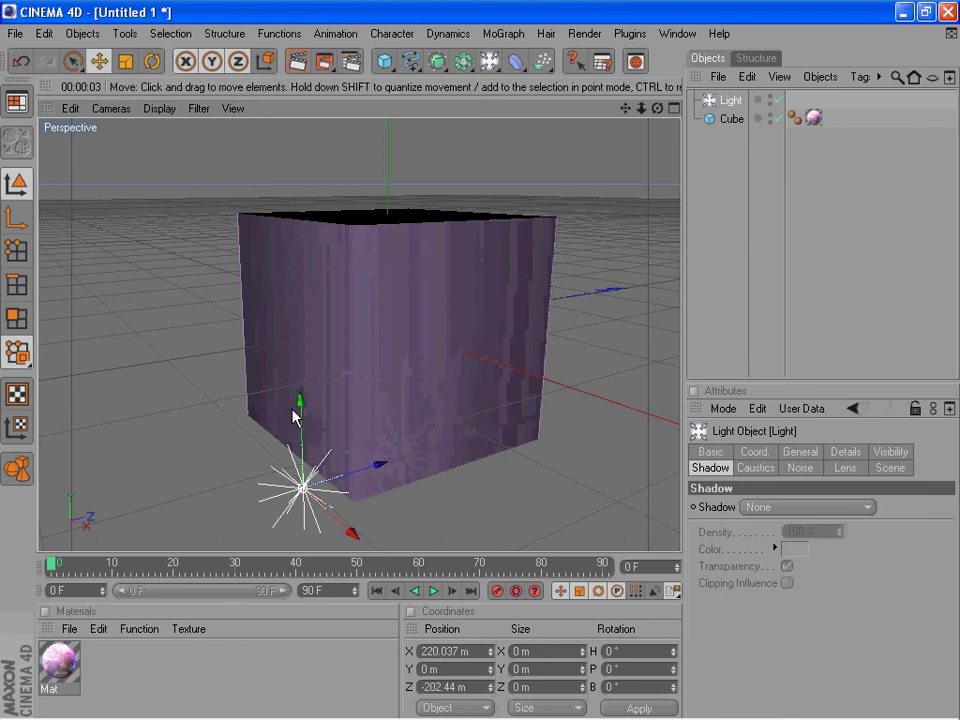
left_click_drag(300, 400, 563, 125)
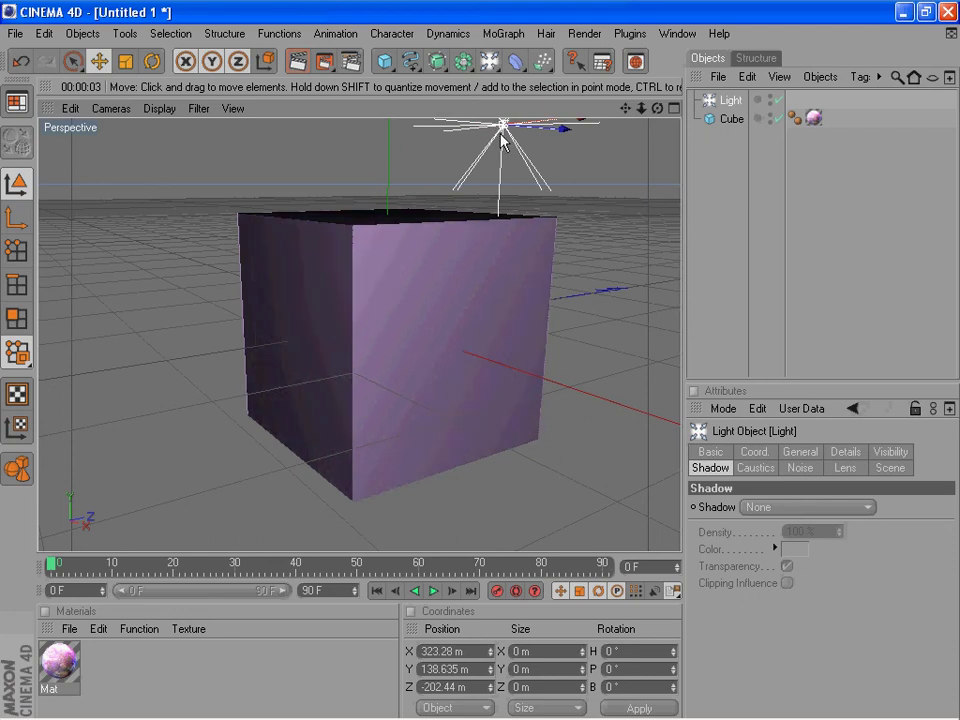
mouse_move(500, 140)
left_mouse_down()
mouse_move(503, 125)
mouse_move(520, 120)
mouse_move(503, 129)
left_mouse_up()
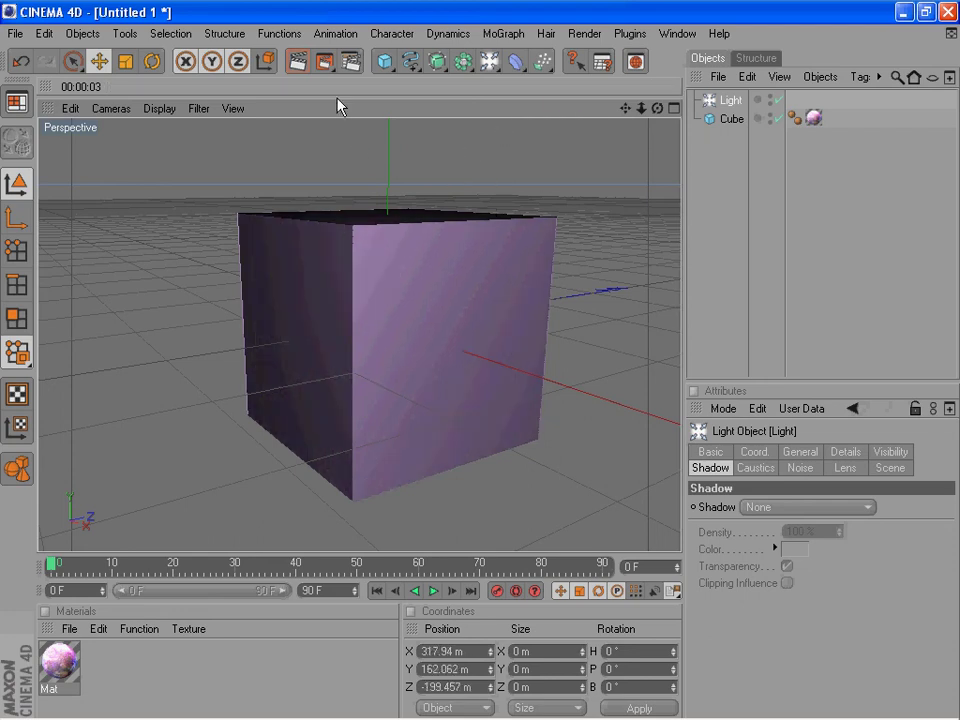
left_click(298, 64)
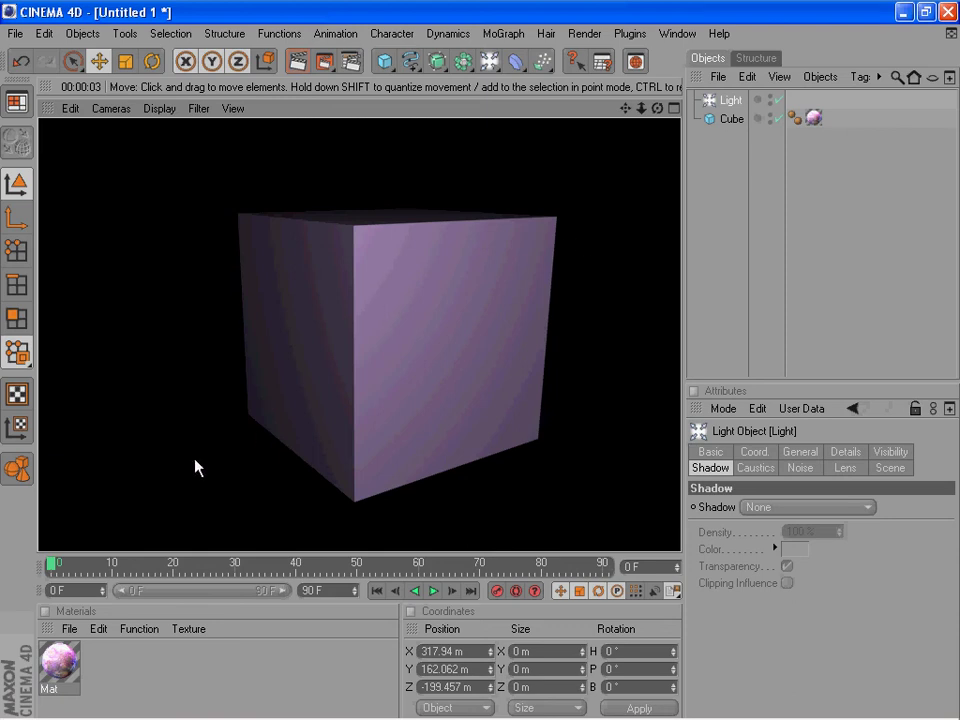
Step: Restore Mat's reflection brightness to 100% and set its texture Mix Mode to Multiply
double_click(62, 664)
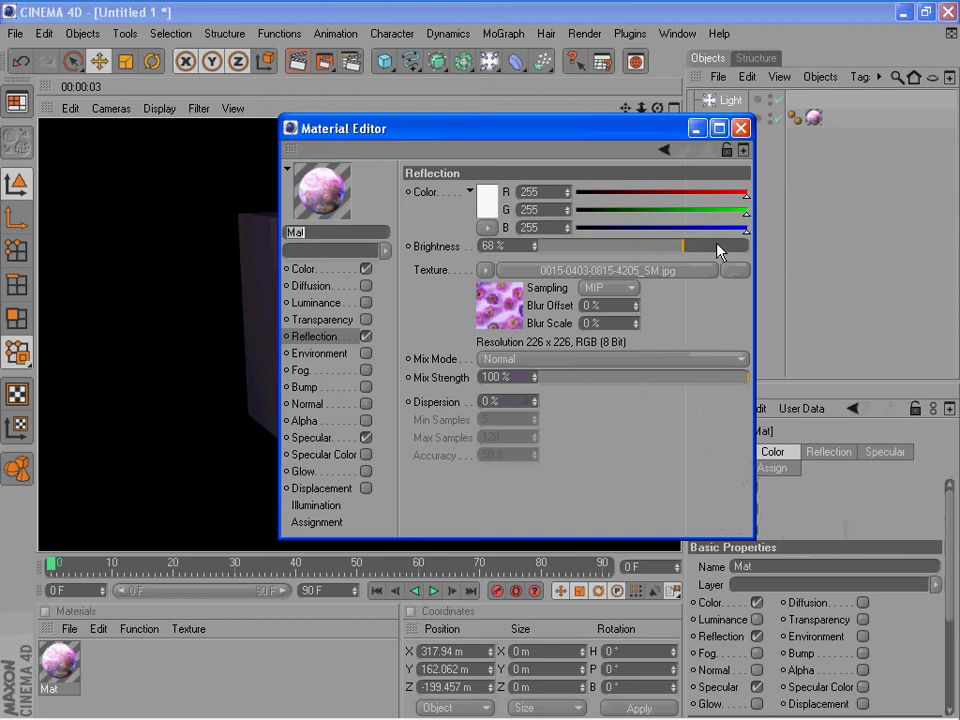
left_click_drag(727, 247, 776, 246)
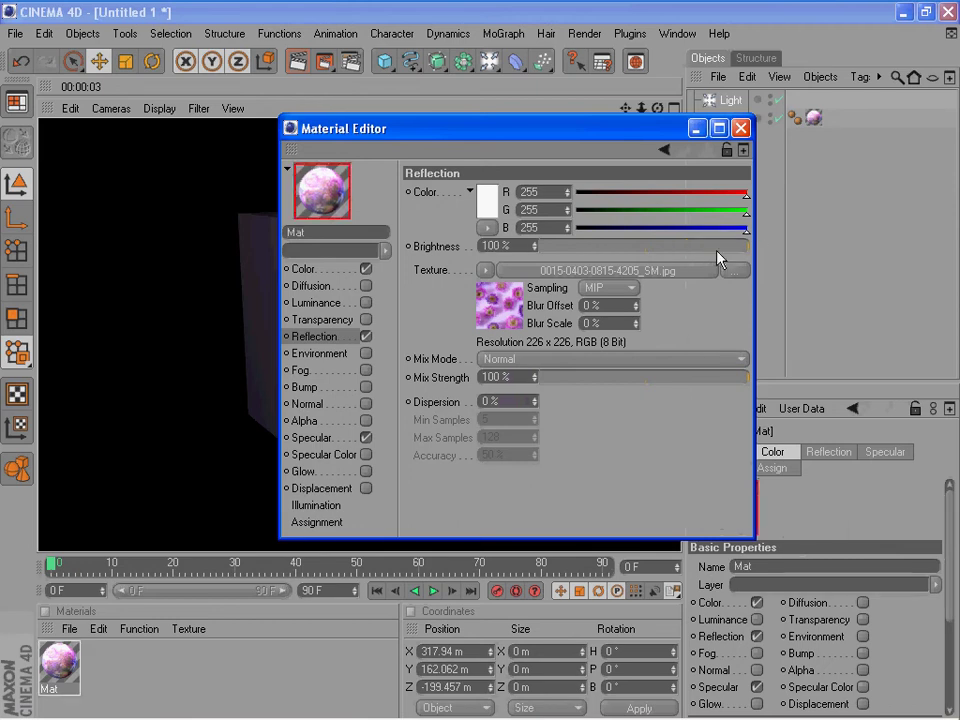
left_click(558, 364)
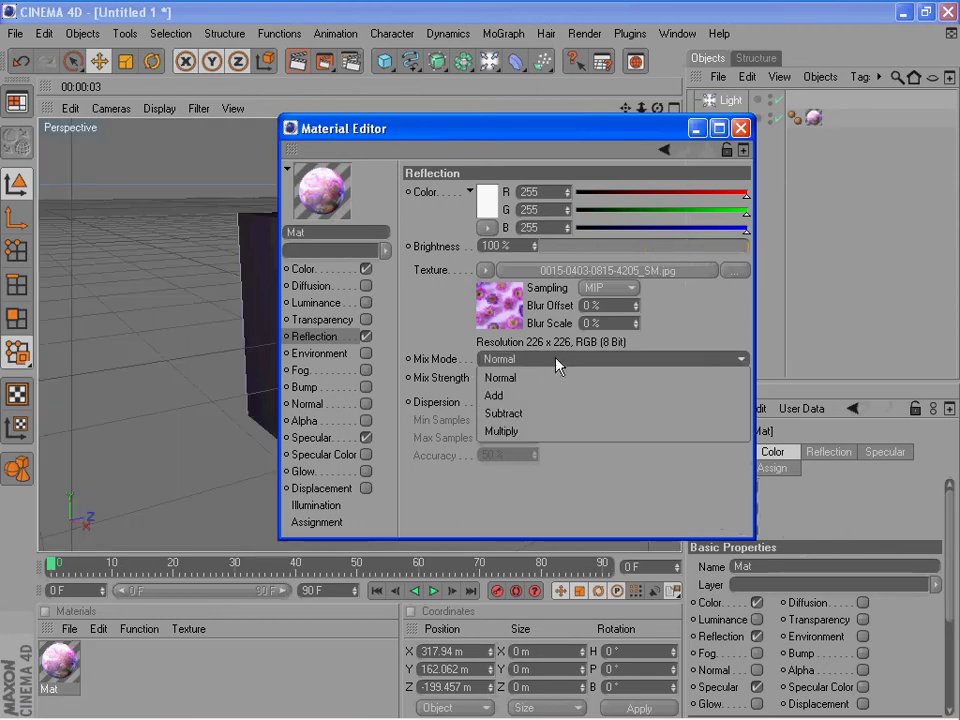
left_click(505, 392)
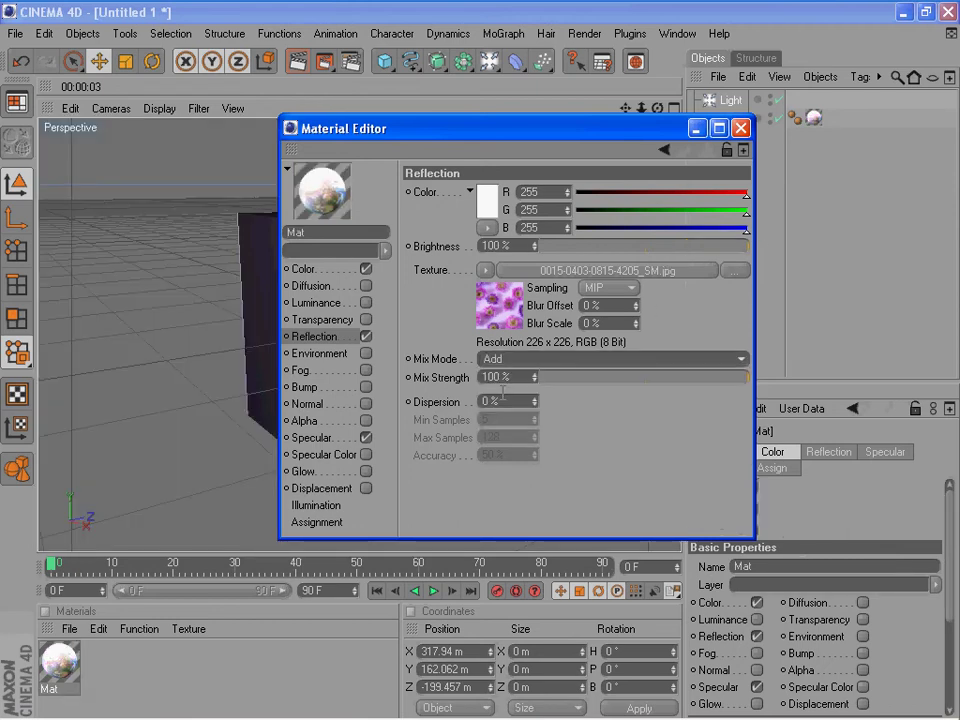
left_click(514, 359)
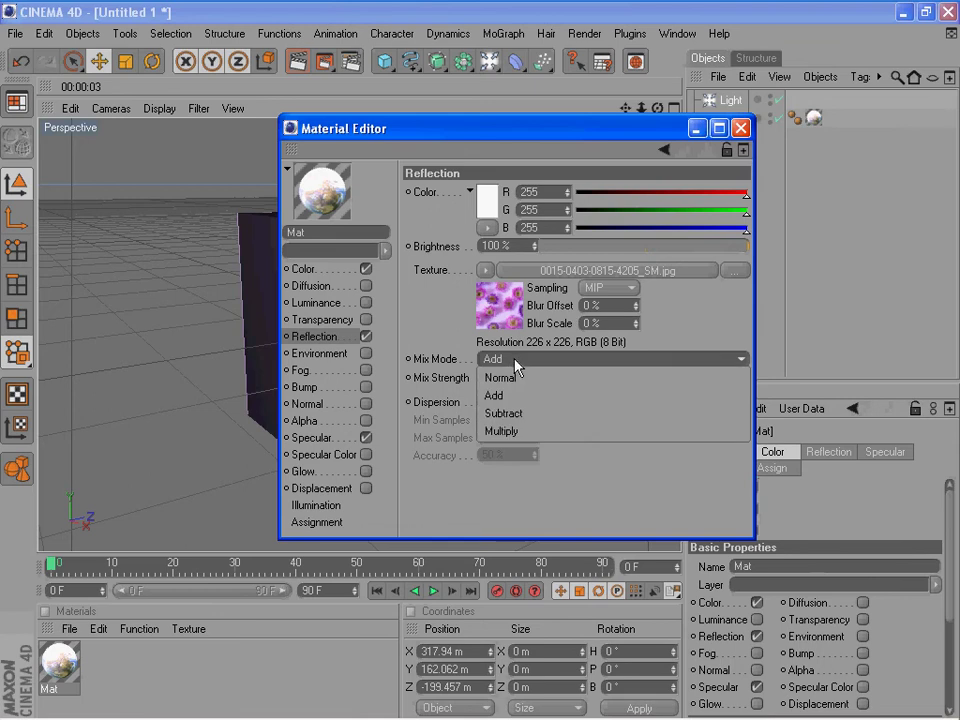
left_click(527, 431)
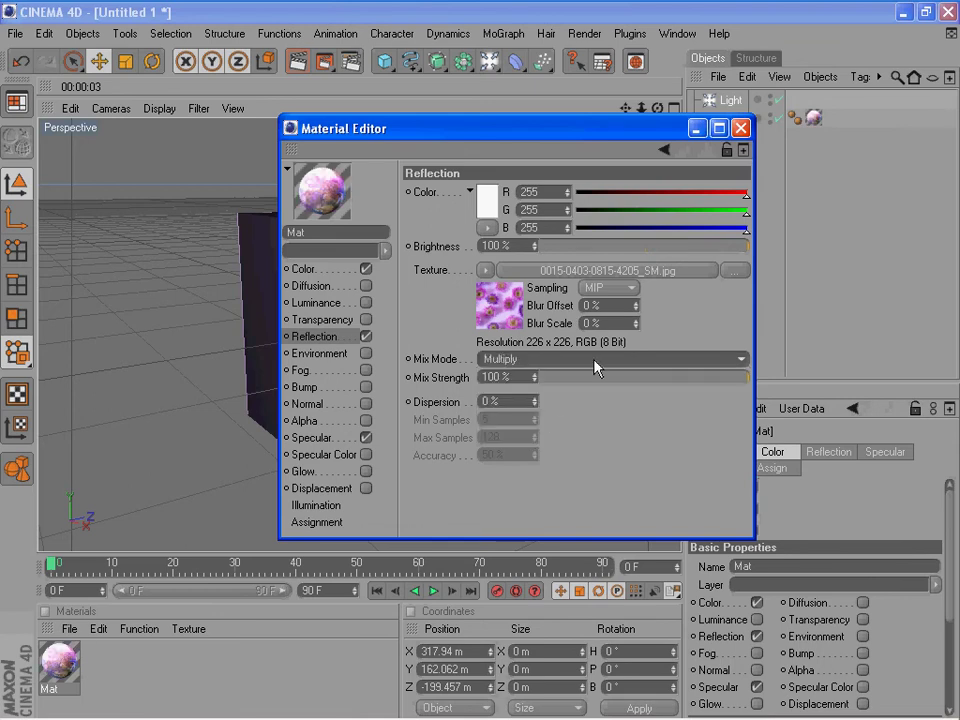
Step: Turn off Mat's Color channel, close the editor, and render the view
left_click(385, 268)
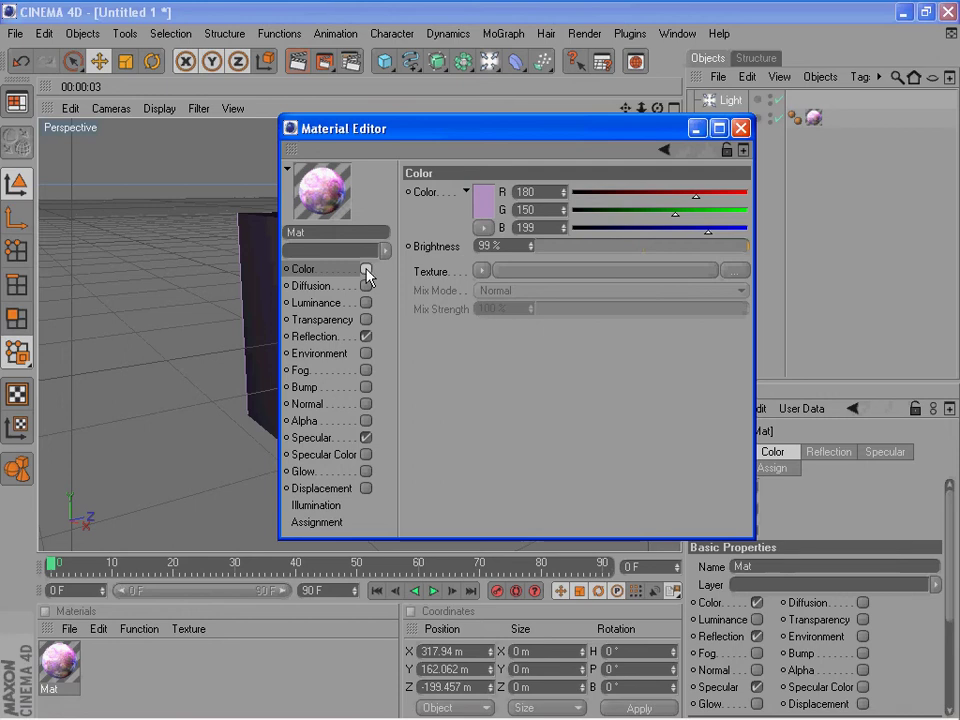
left_click(366, 269)
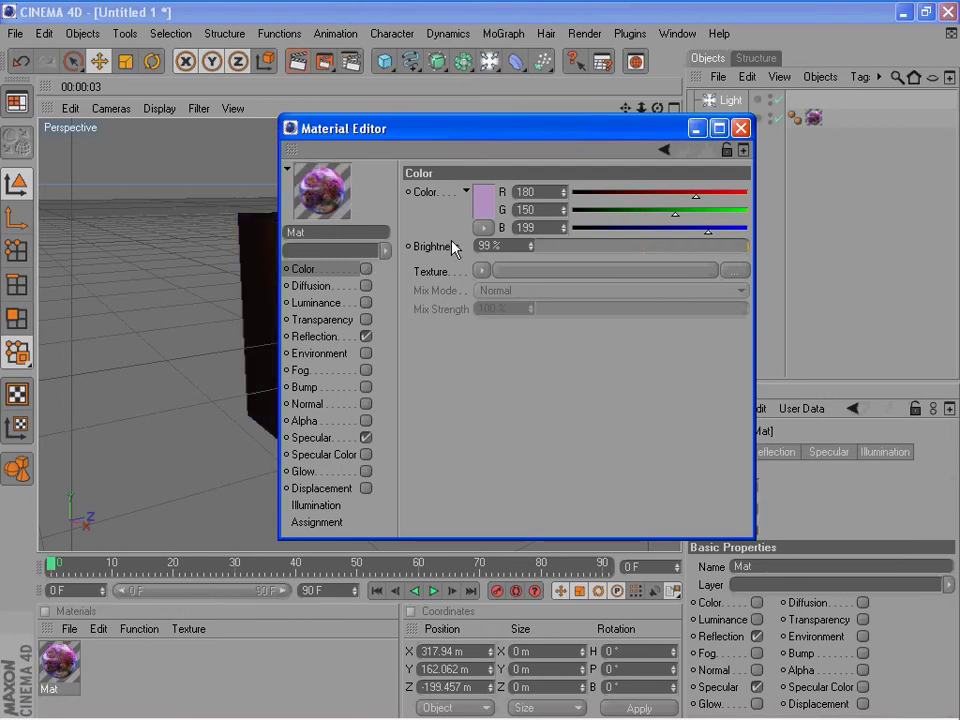
left_click(740, 128)
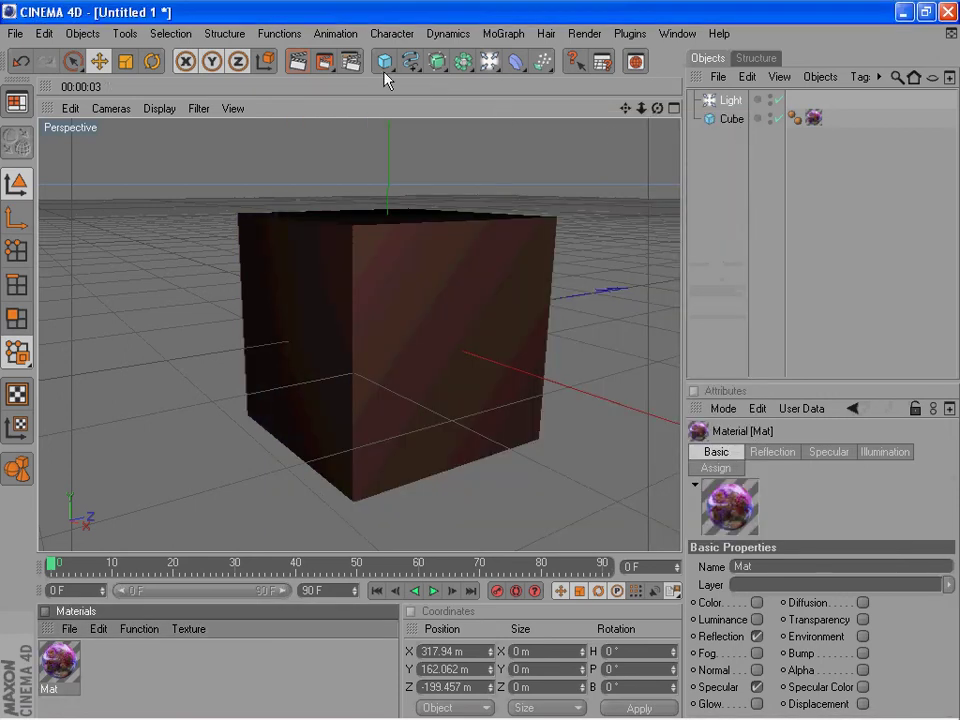
left_click(298, 62)
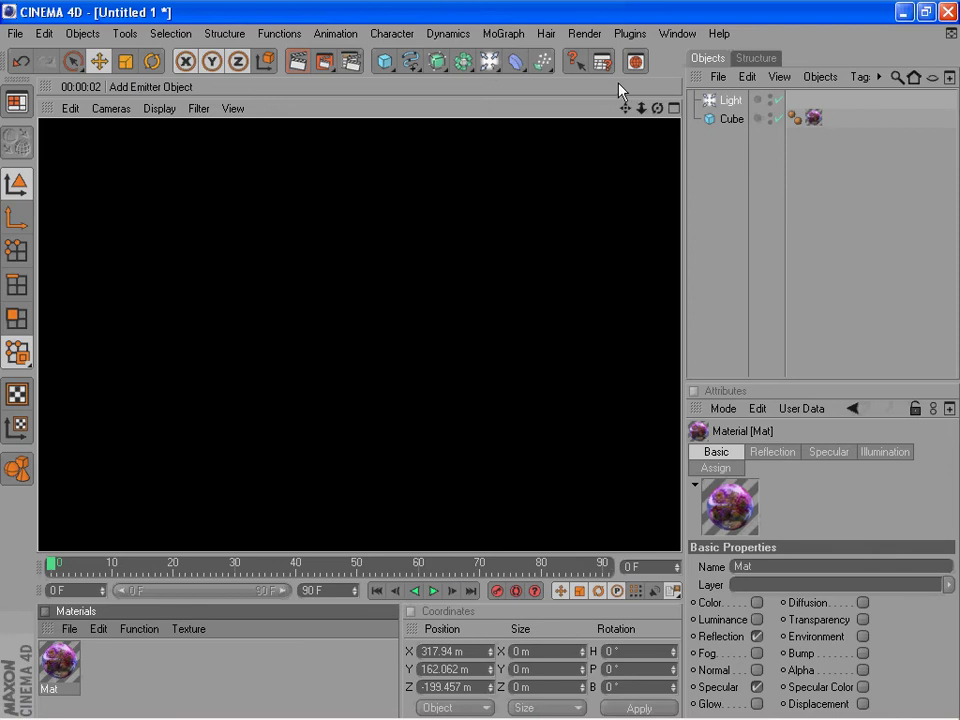
Step: In the Right view, make the Cube editable and raise it to Y 98.663 m
left_click(675, 109)
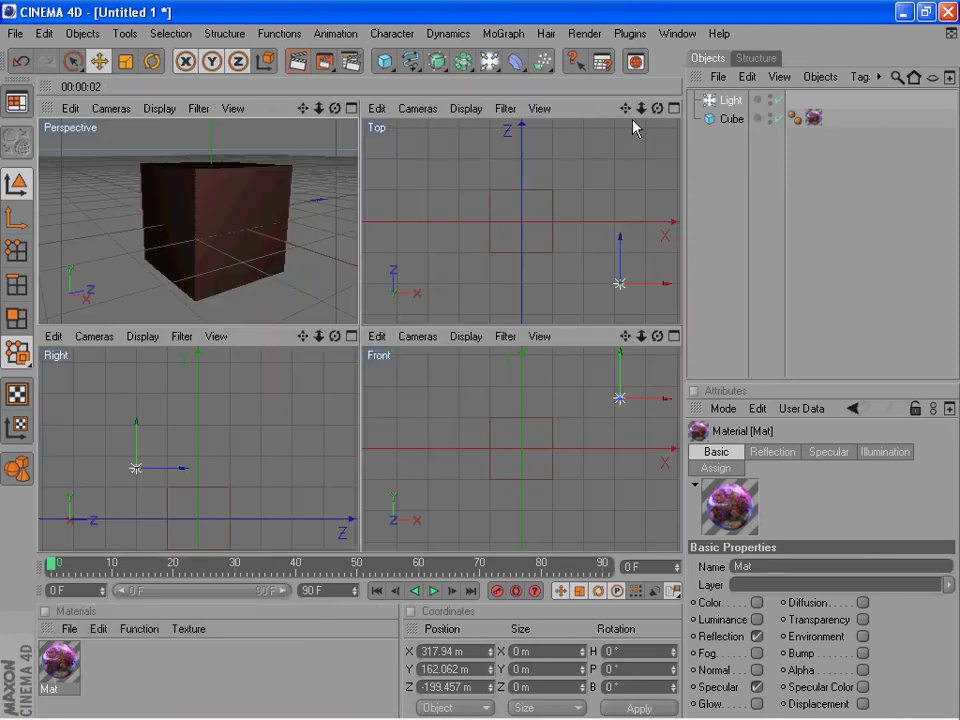
left_click(352, 337)
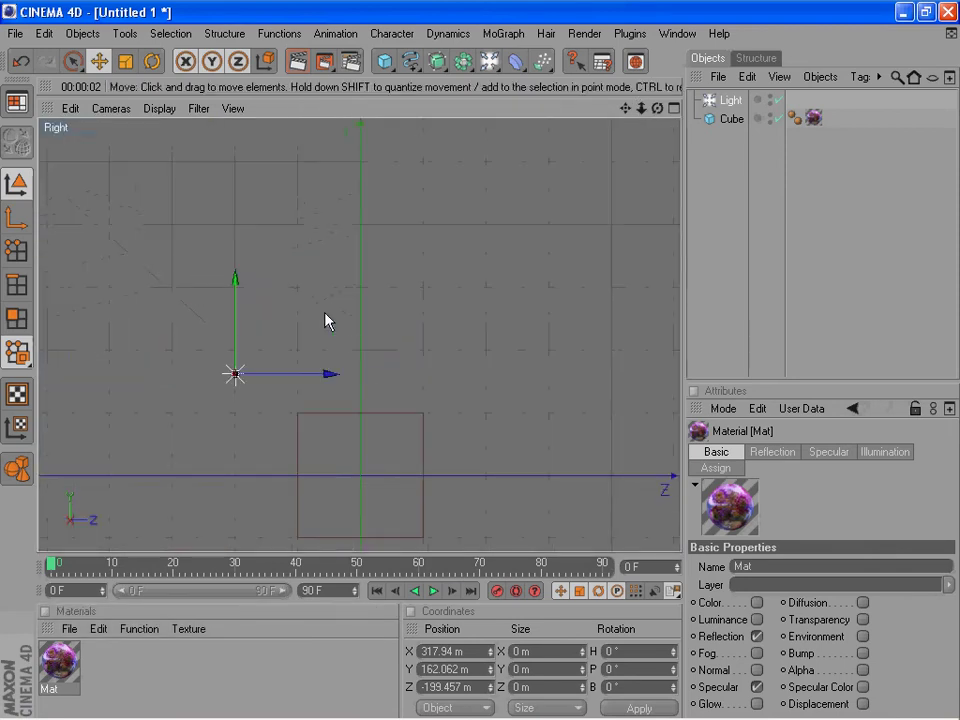
left_click(731, 119)
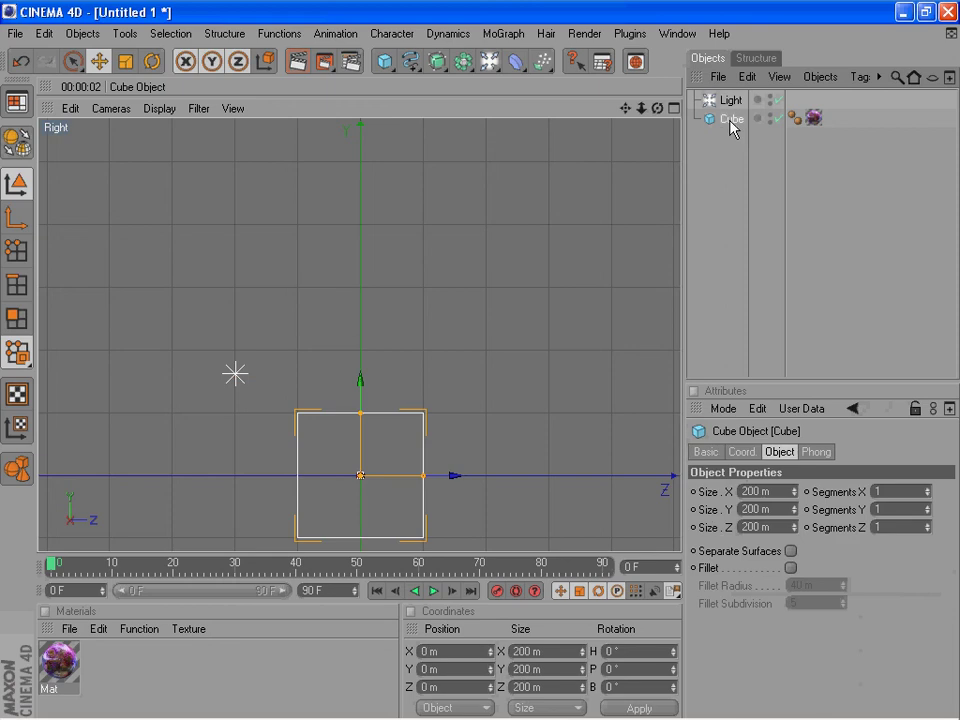
left_click(14, 145)
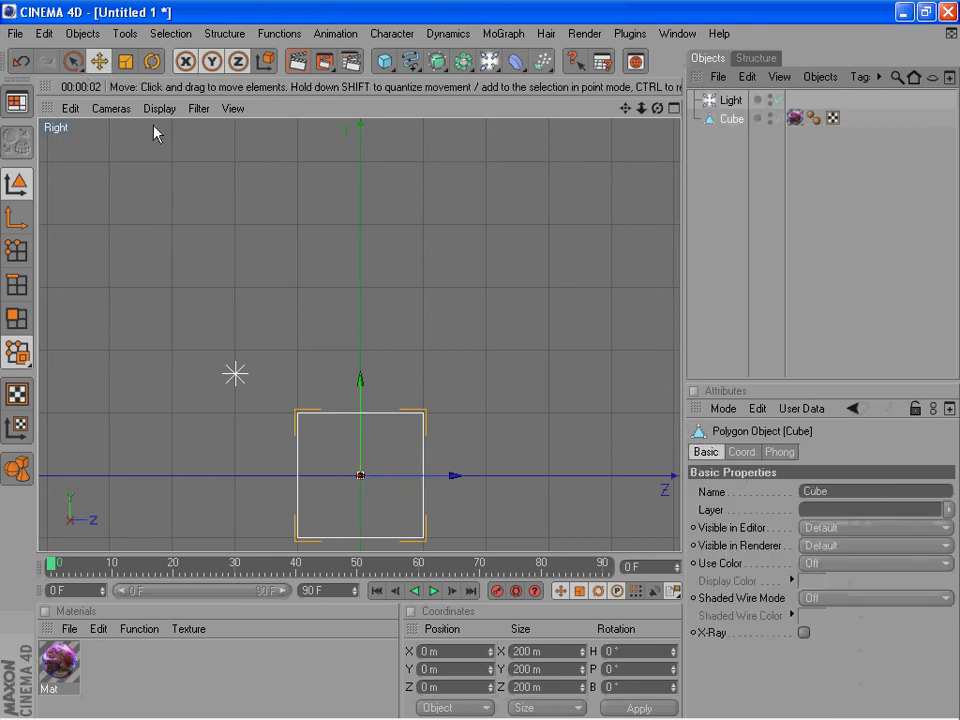
left_click_drag(360, 381, 358, 320)
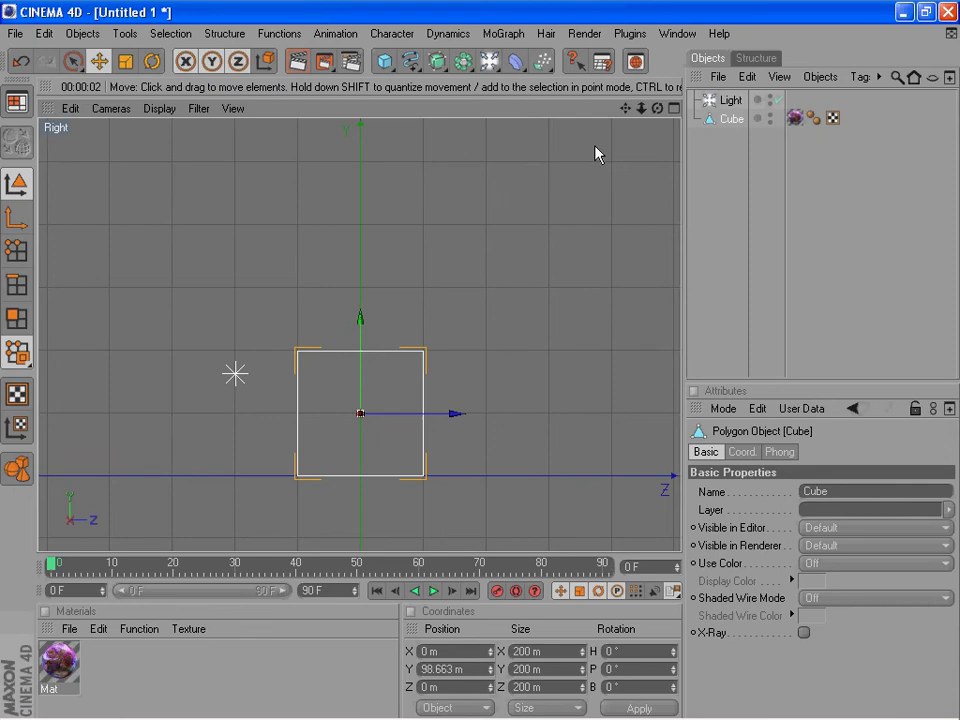
Step: Maximize the Perspective view and zoom out to see the whole cube
left_click(675, 108)
left_click(351, 108)
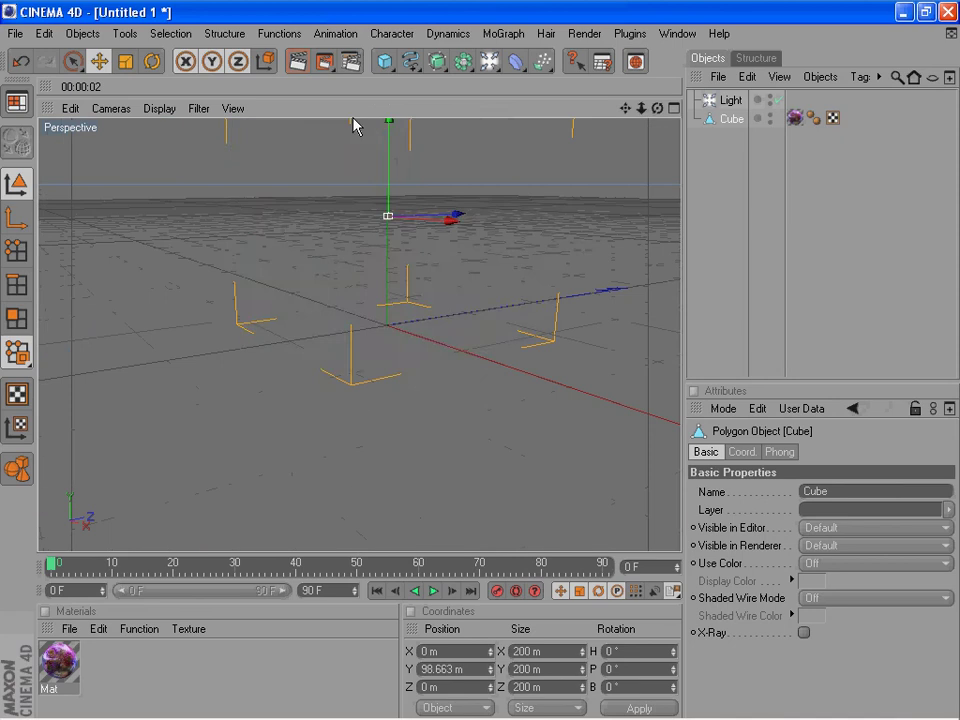
mouse_move(641, 108)
left_mouse_down()
mouse_move(650, 108)
mouse_move(625, 111)
left_mouse_up()
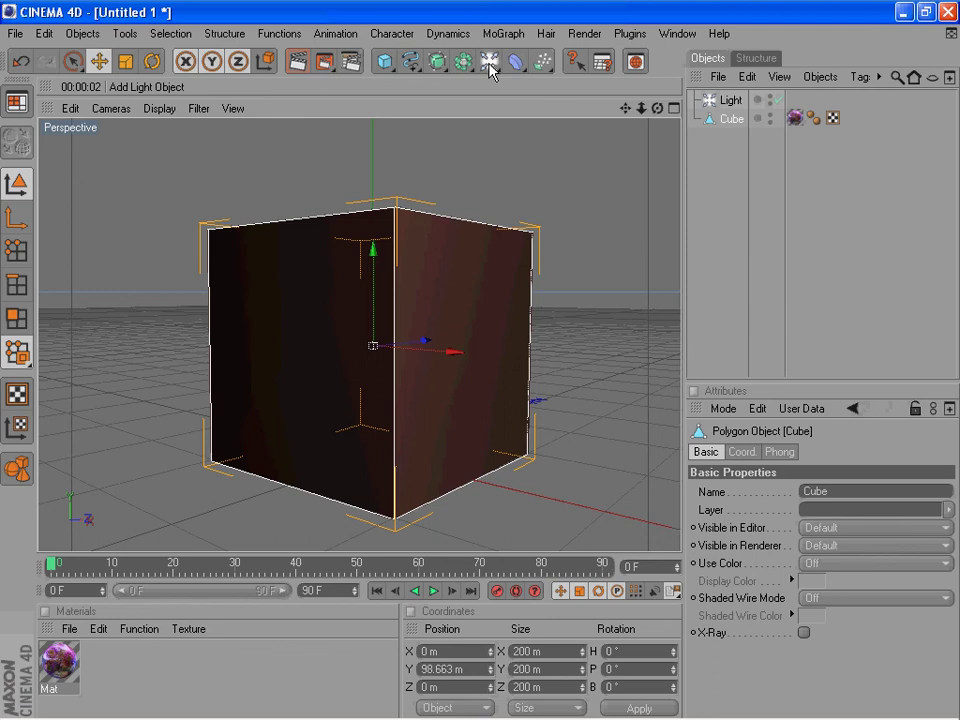
Step: Add Floor and Sky objects, then close the finished Picture Viewer render
left_click_drag(490, 61, 634, 160)
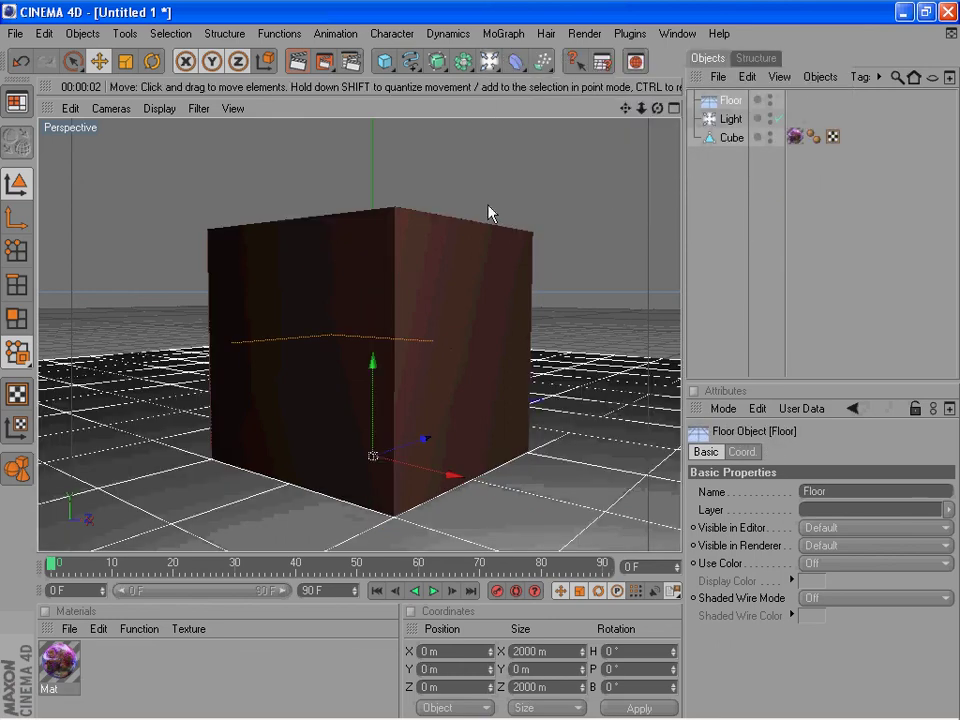
left_click_drag(490, 61, 757, 150)
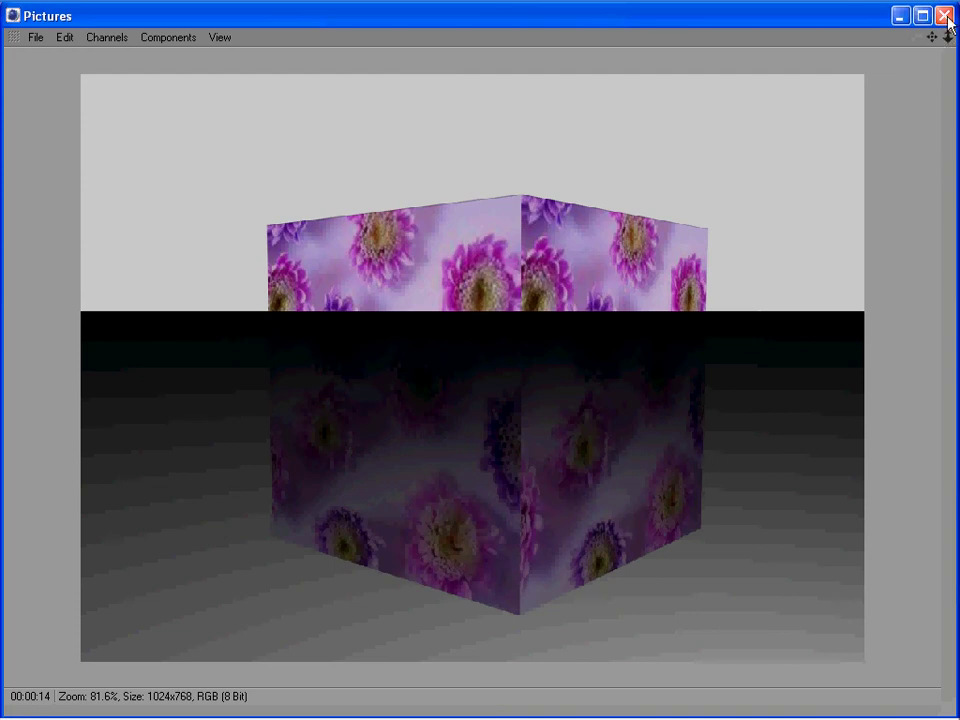
left_click(945, 16)
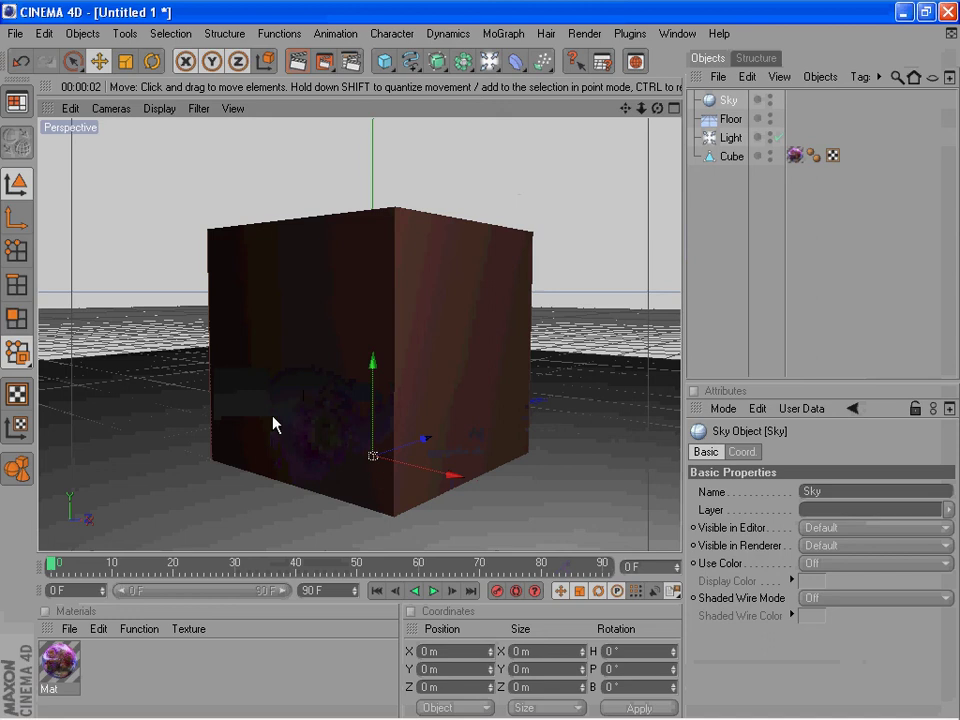
Step: Open Mat and remove the image from its reflection texture
left_click(60, 664)
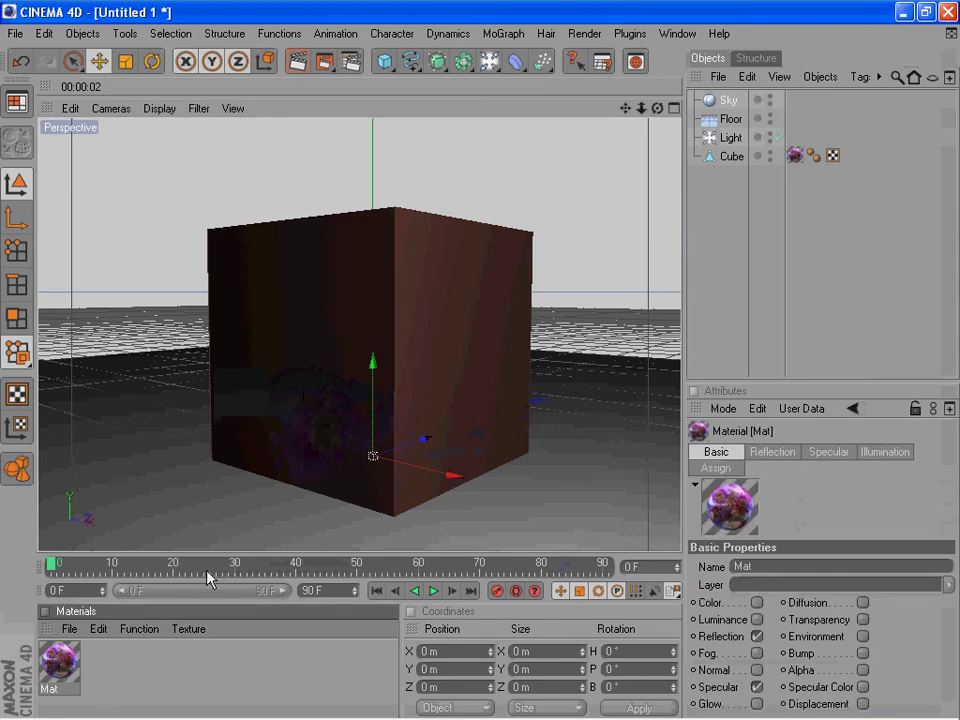
double_click(55, 668)
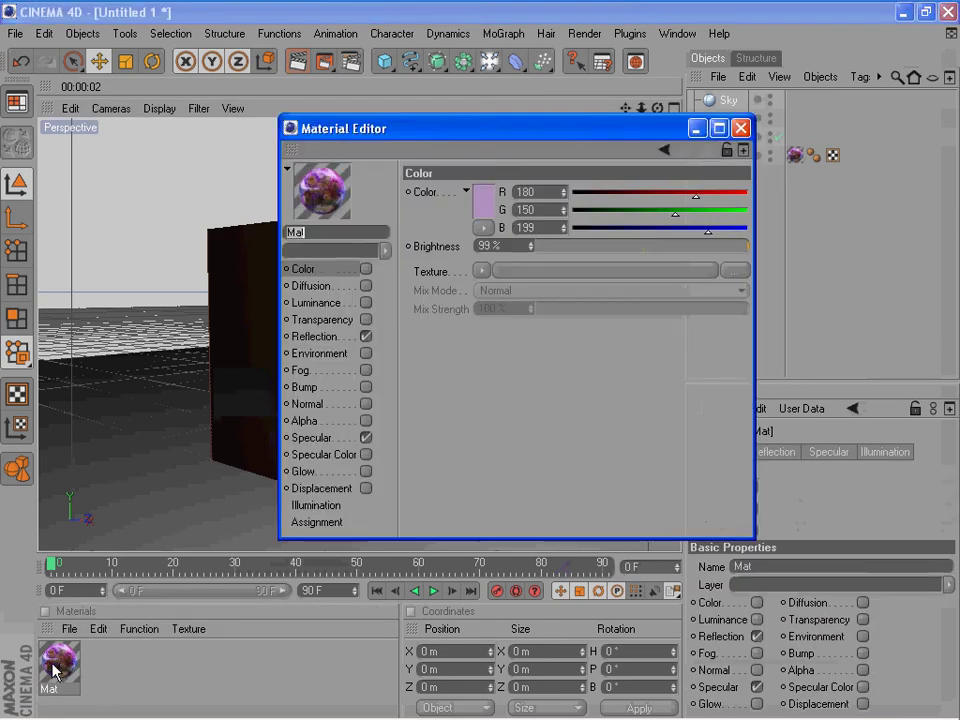
left_click(344, 340)
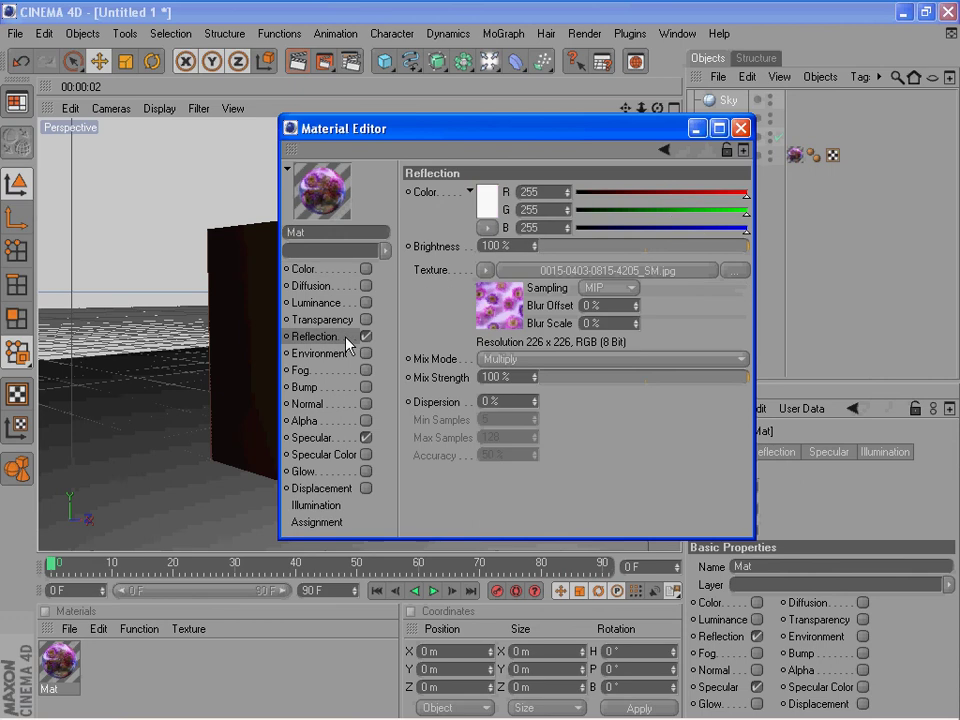
left_click(485, 270)
left_click(494, 231)
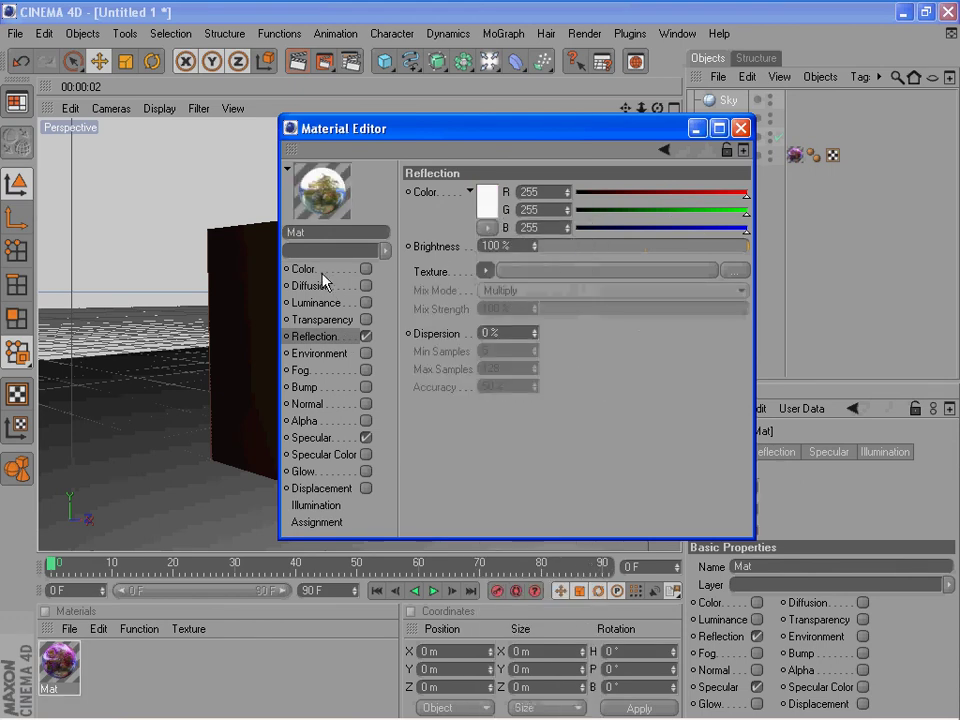
Step: Load the flower image as the texture of Mat's Color channel
left_click(323, 270)
left_click(480, 270)
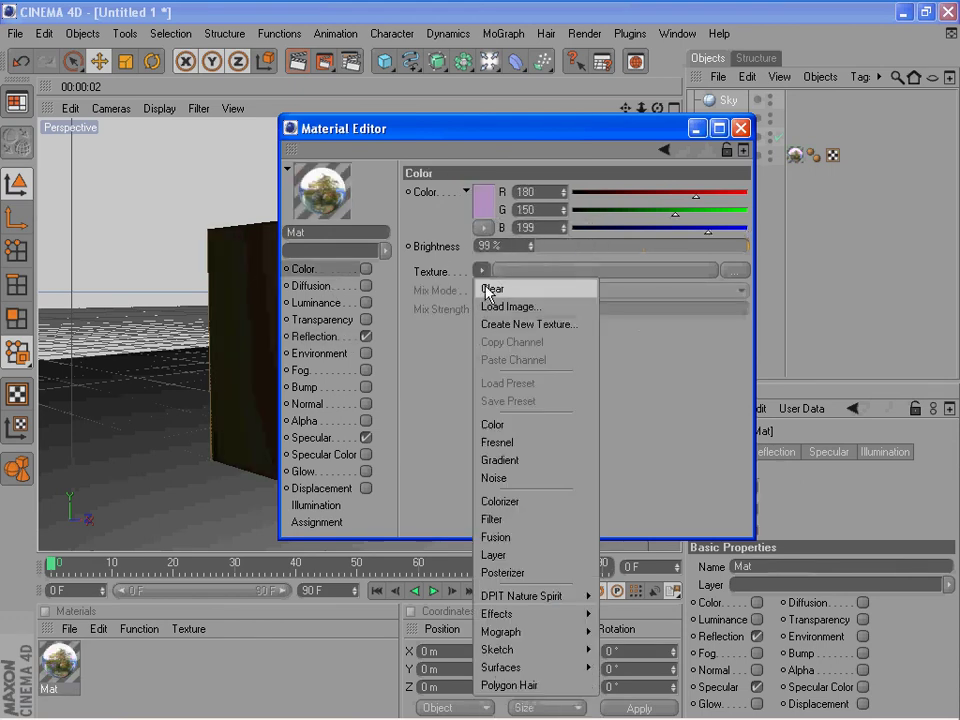
left_click(497, 307)
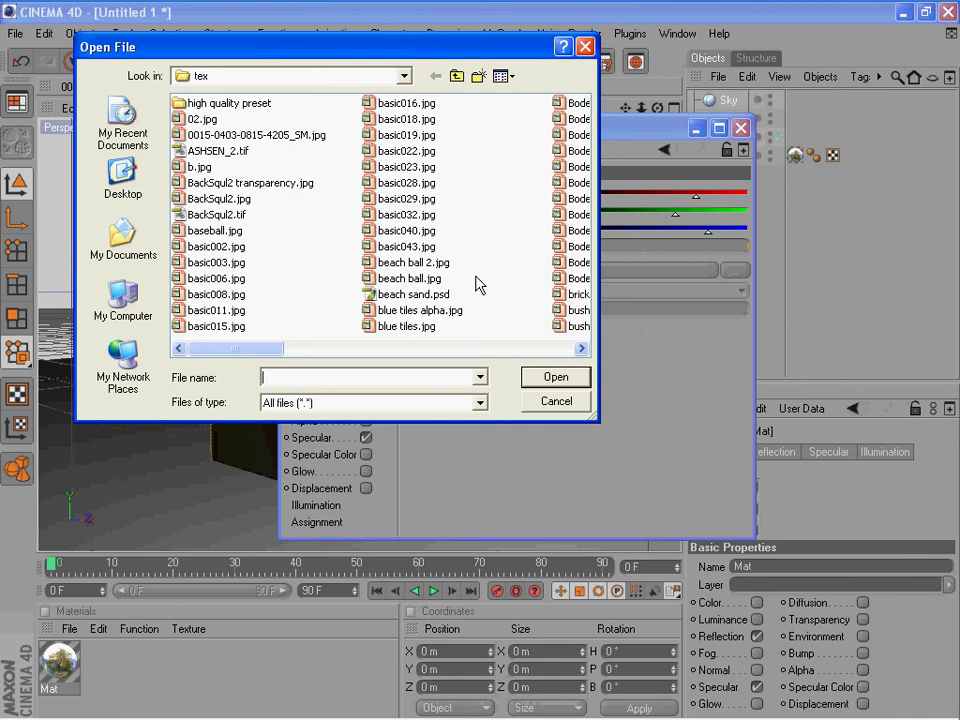
left_click(504, 76)
left_click(530, 94)
left_click(470, 152)
double_click(470, 152)
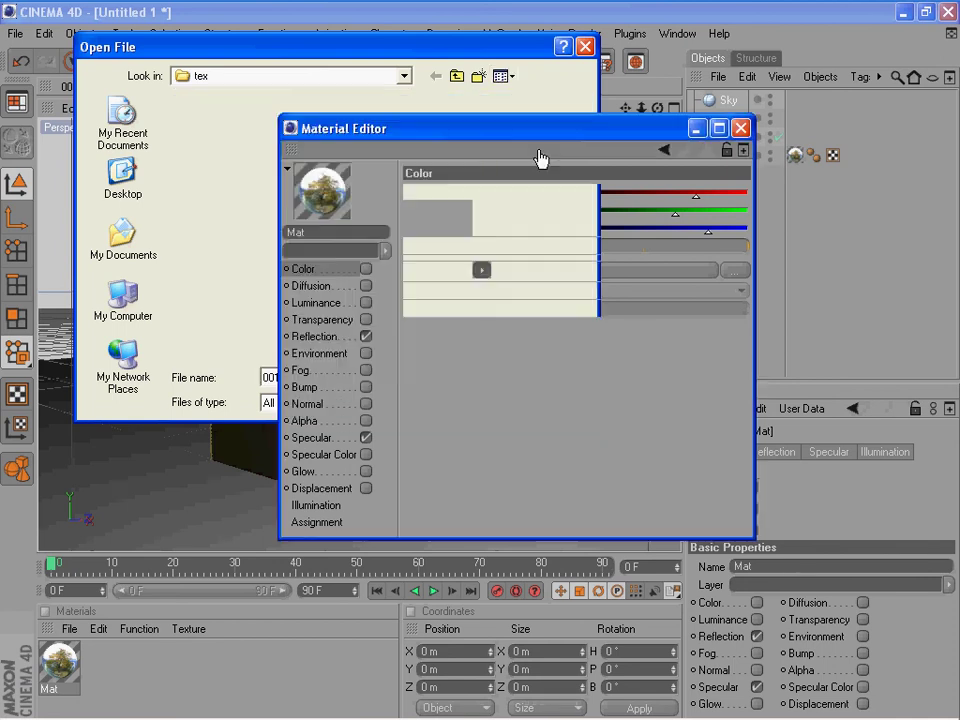
left_click(452, 422)
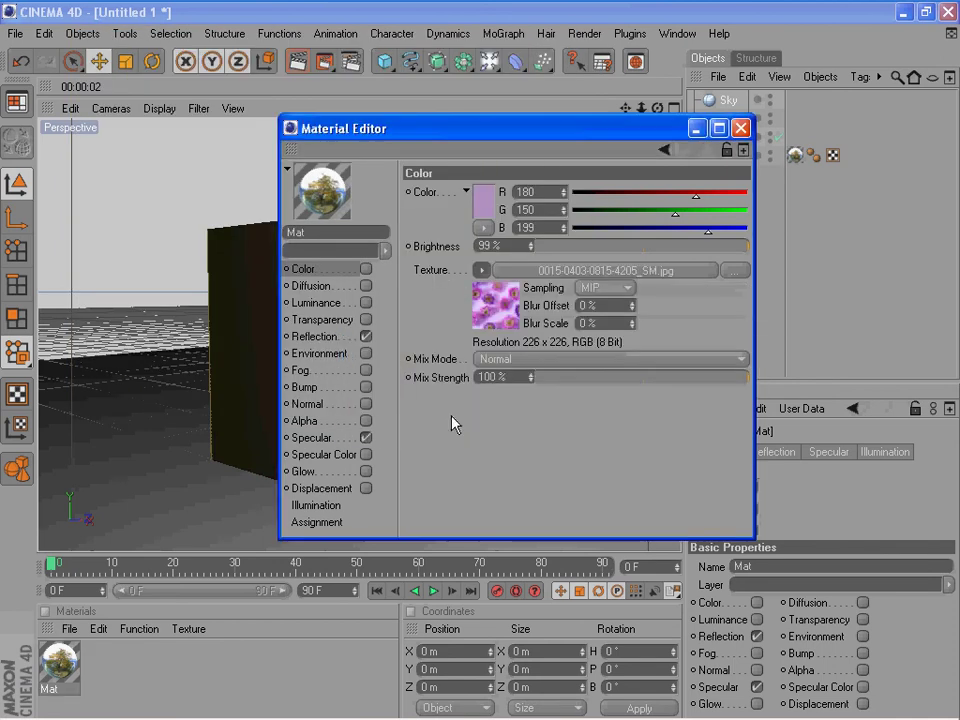
Step: Enable the Color channel, set reflection brightness to 71%, and close the editor
left_click(366, 269)
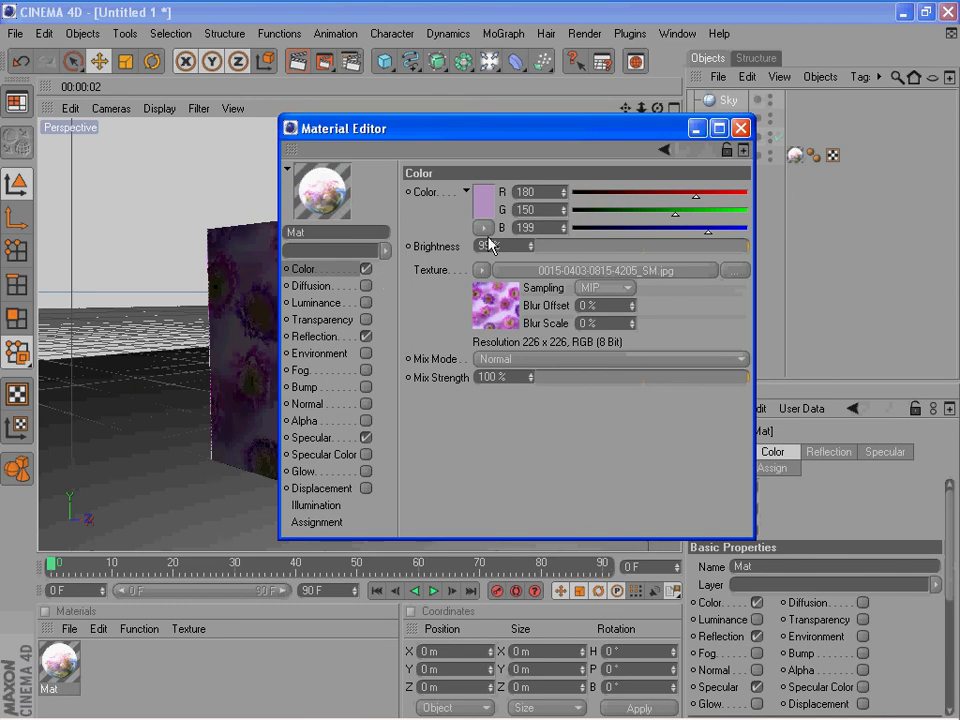
left_click(343, 341)
left_click_drag(727, 251, 690, 251)
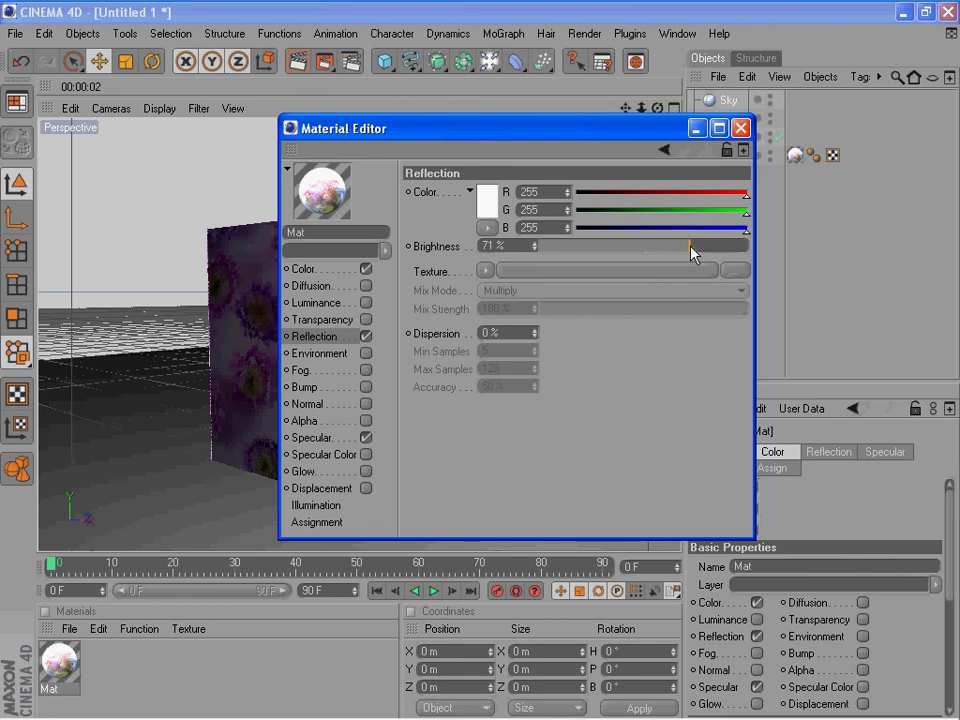
left_click(740, 128)
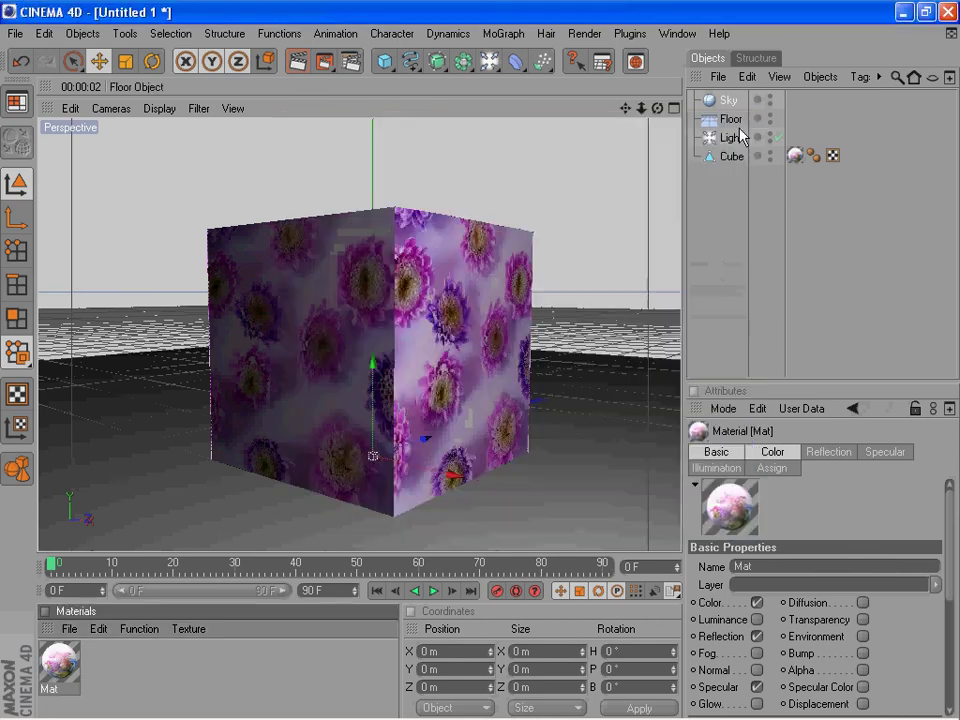
left_click(320, 64)
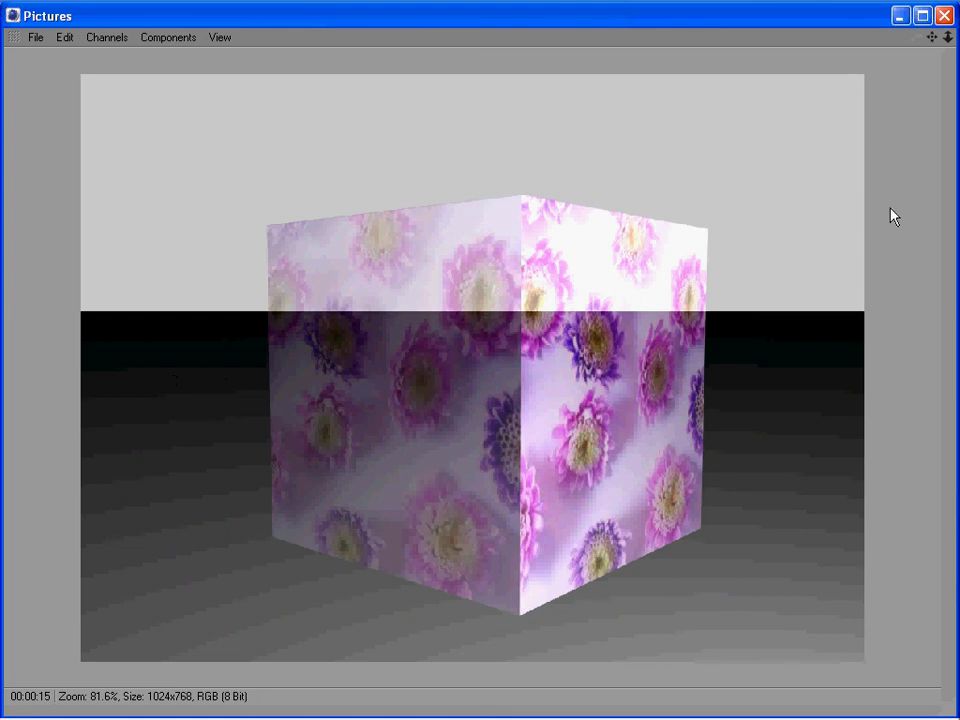
left_click(943, 15)
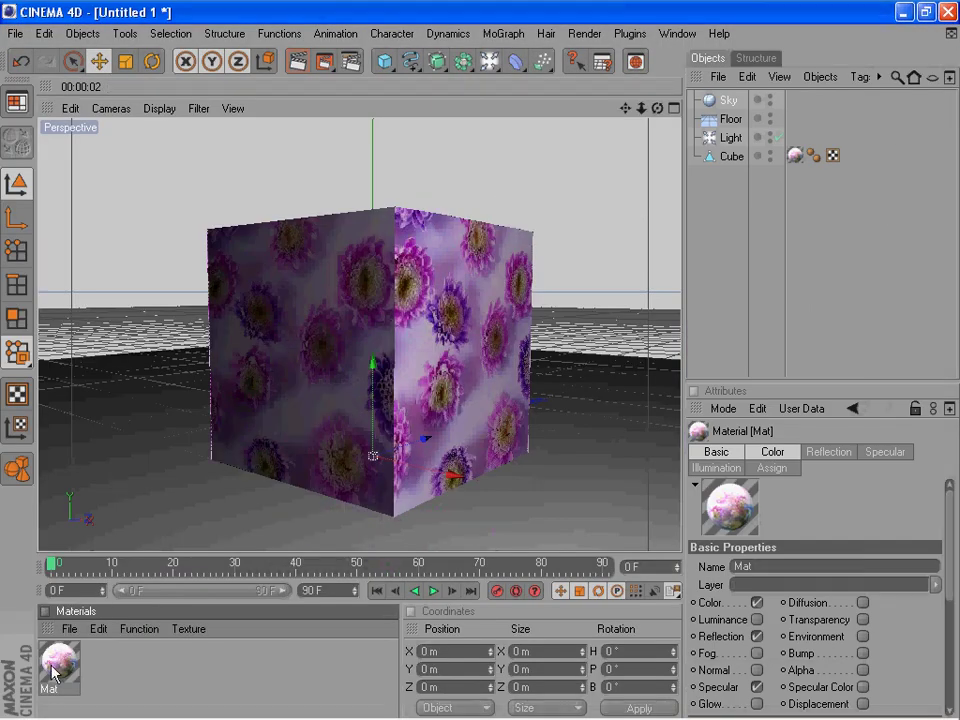
Step: Turn off Mat's reflection and set its Color base RGB to white
double_click(53, 673)
left_click(366, 337)
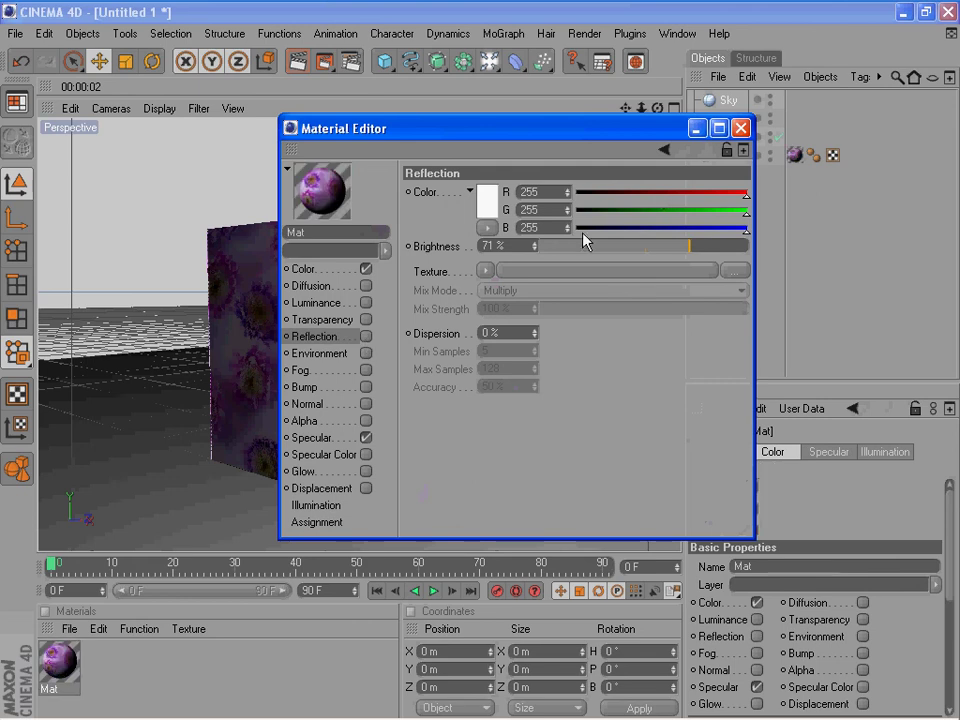
left_click(327, 270)
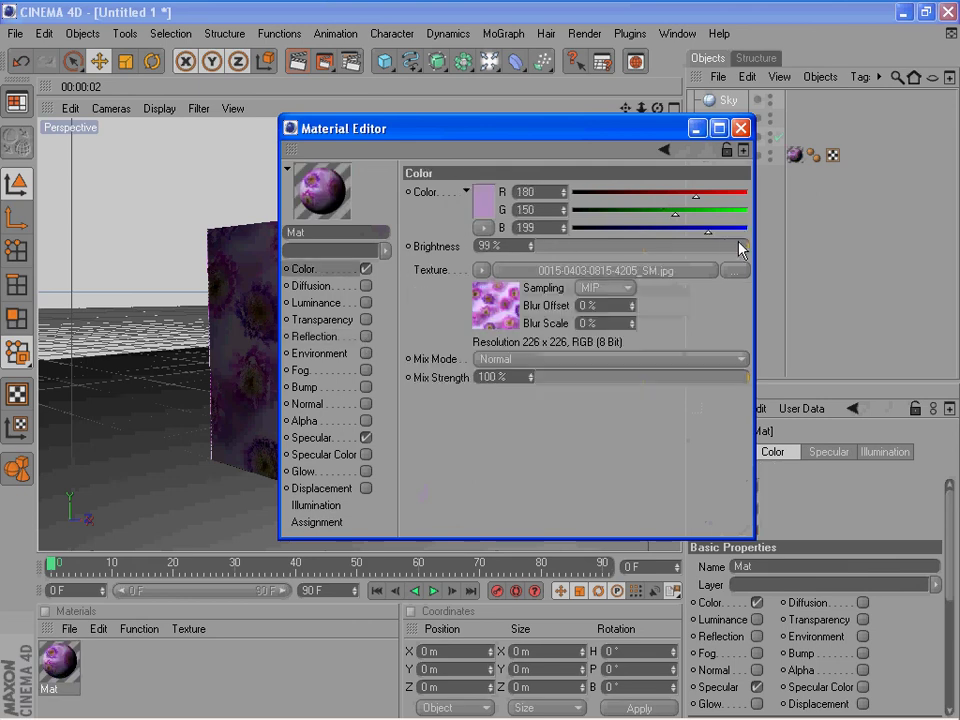
mouse_move(735, 229)
left_mouse_down()
mouse_move(746, 229)
mouse_move(733, 211)
left_mouse_up()
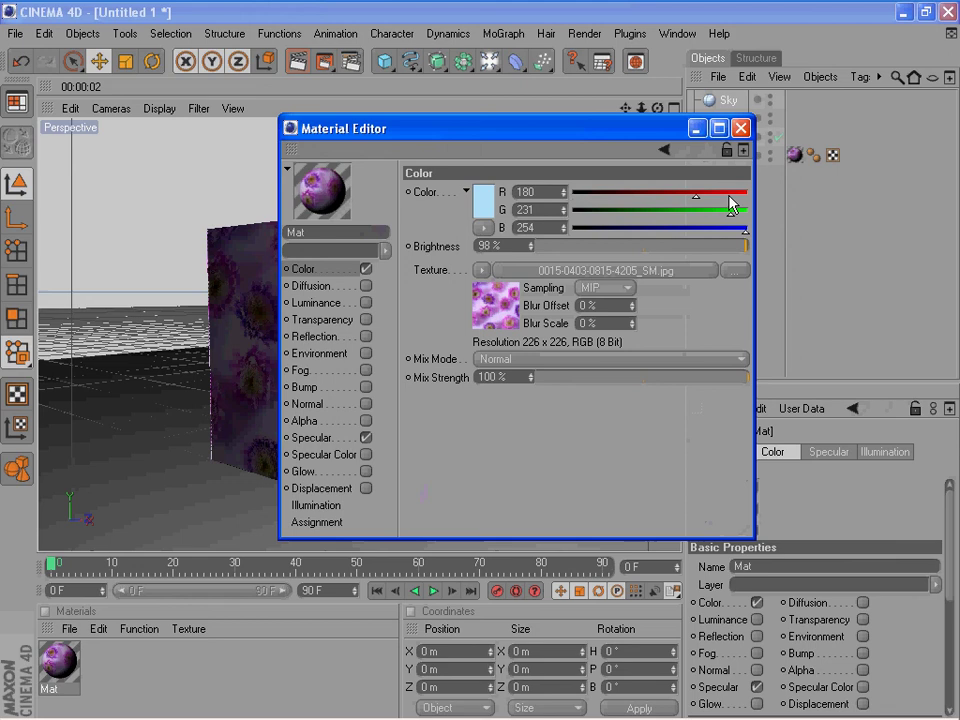
left_click(748, 191)
left_click(747, 210)
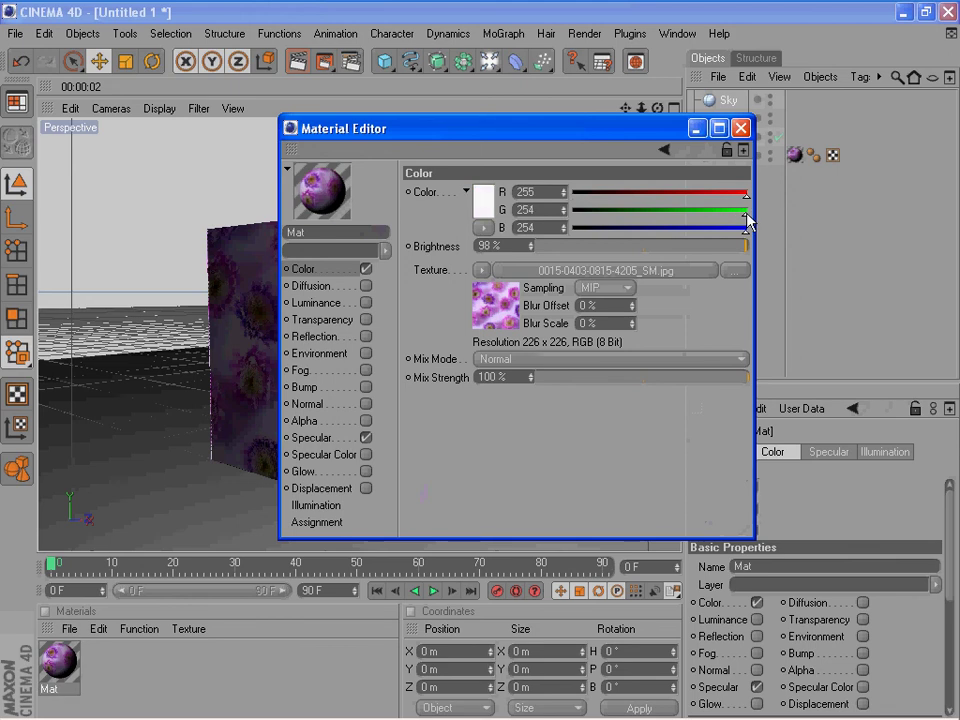
Step: Try Add blend, then keep the flower texture on Normal at 100% mix strength
left_click(537, 359)
left_click(537, 396)
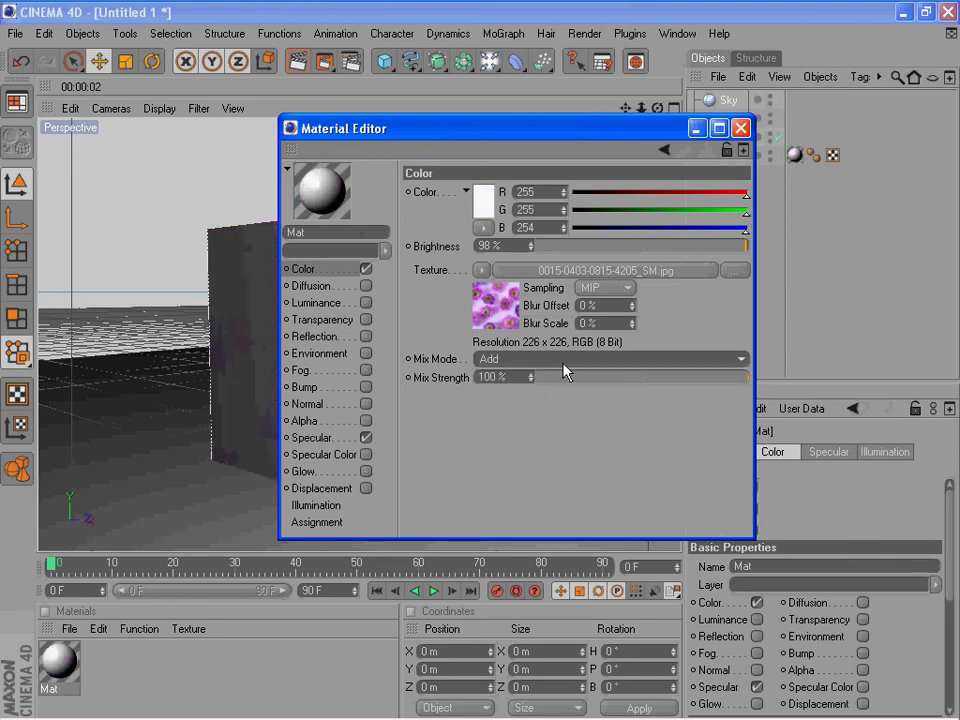
left_click(562, 363)
left_click(538, 377)
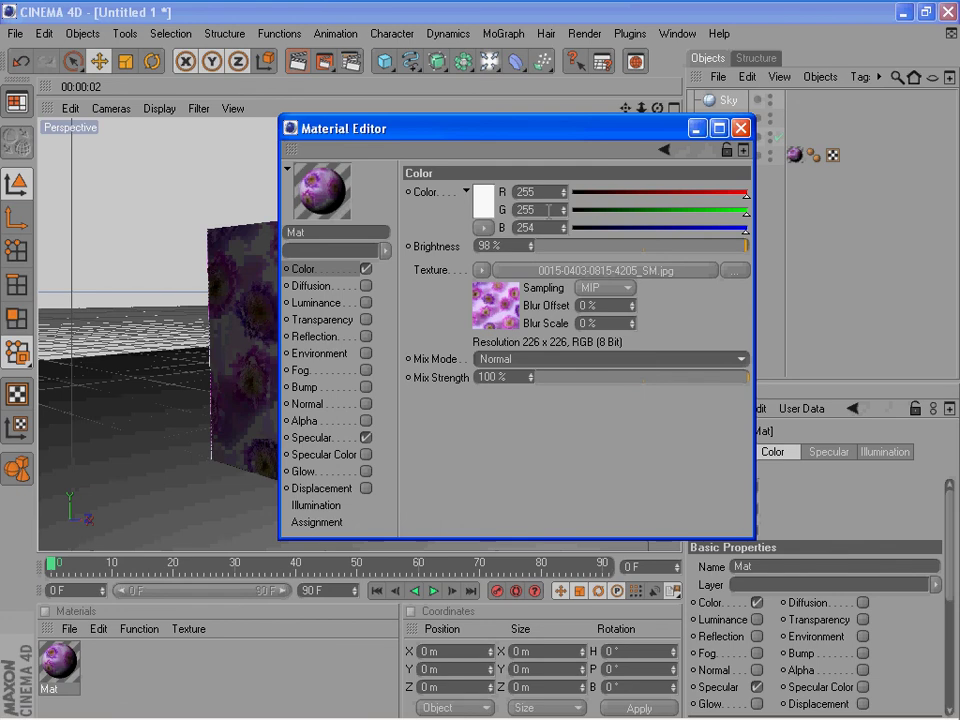
mouse_move(705, 385)
left_mouse_down()
mouse_move(638, 384)
mouse_move(692, 384)
mouse_move(641, 392)
mouse_move(697, 381)
left_mouse_up()
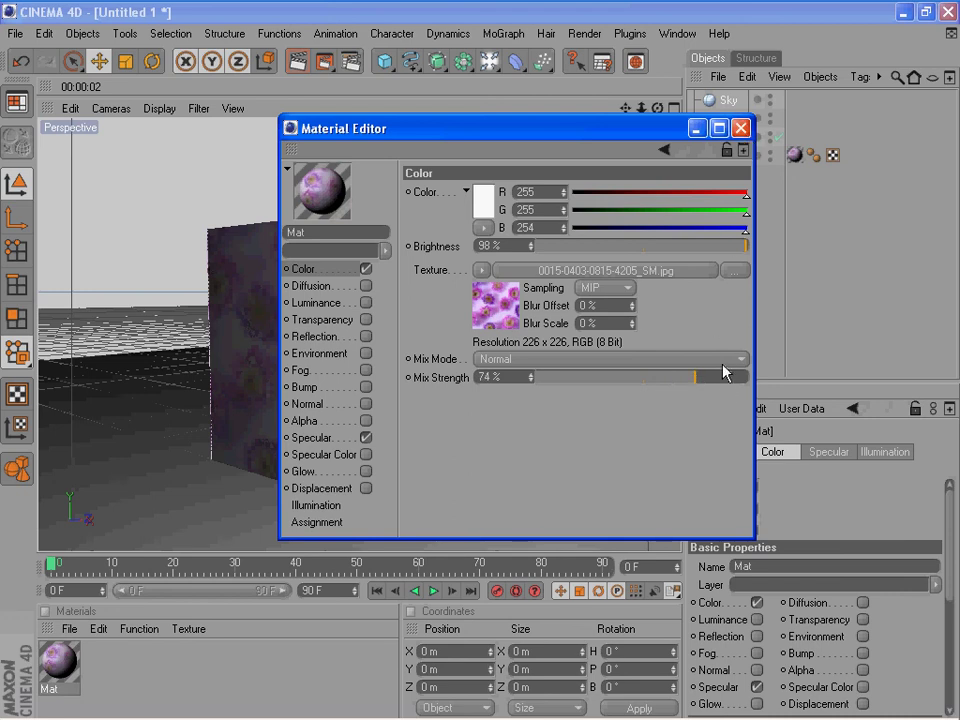
left_click_drag(727, 380, 768, 386)
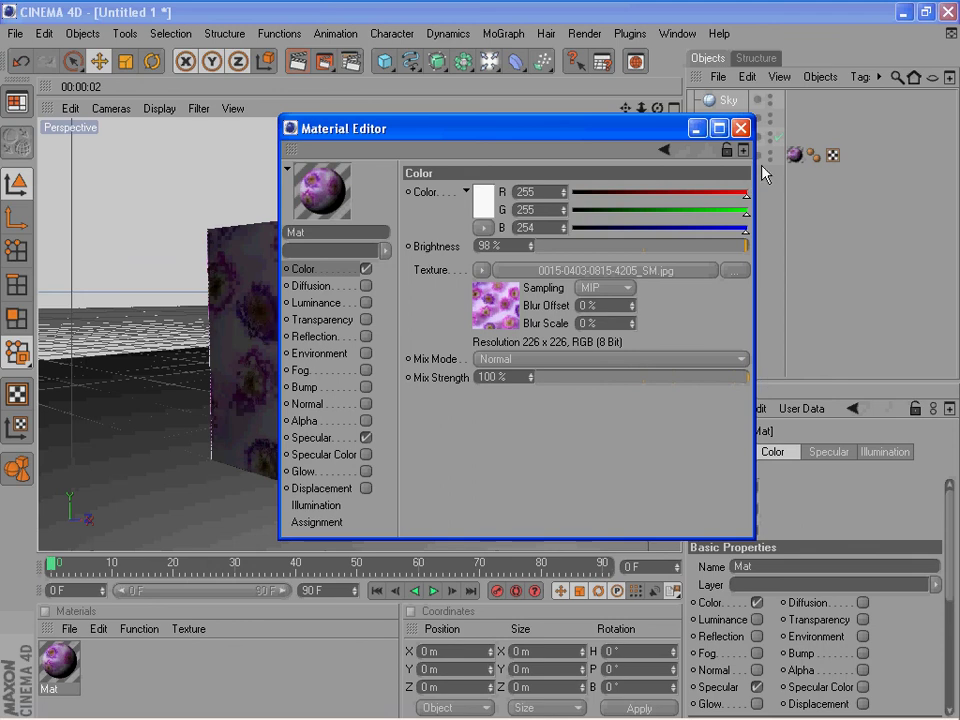
Step: Close the Material Editor and dismiss the Picture Viewer render of the flower cube
left_click(739, 130)
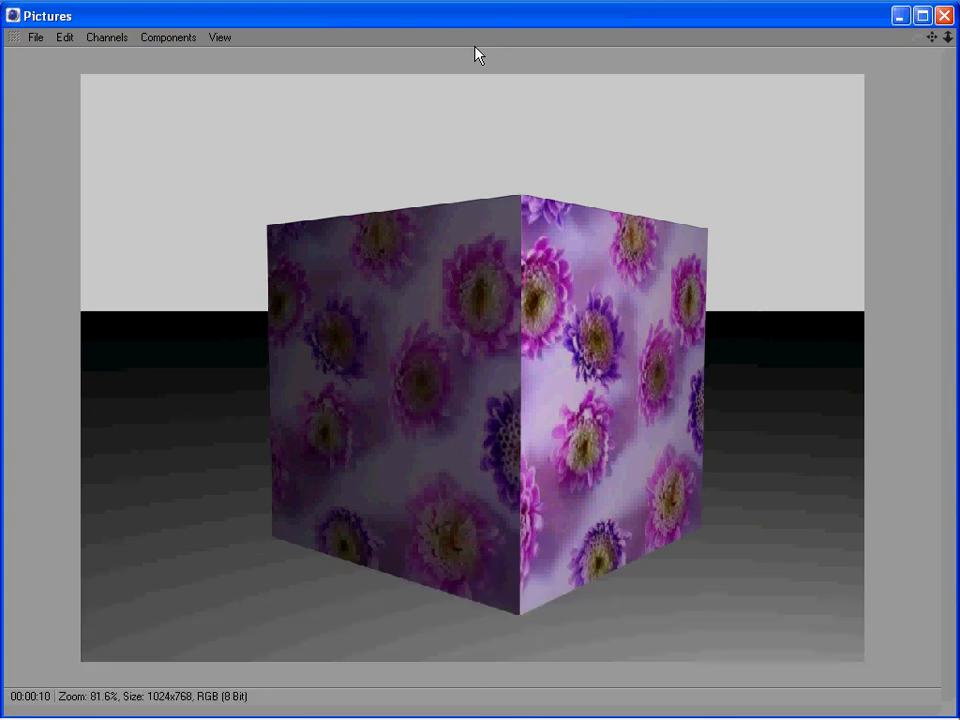
left_click(943, 15)
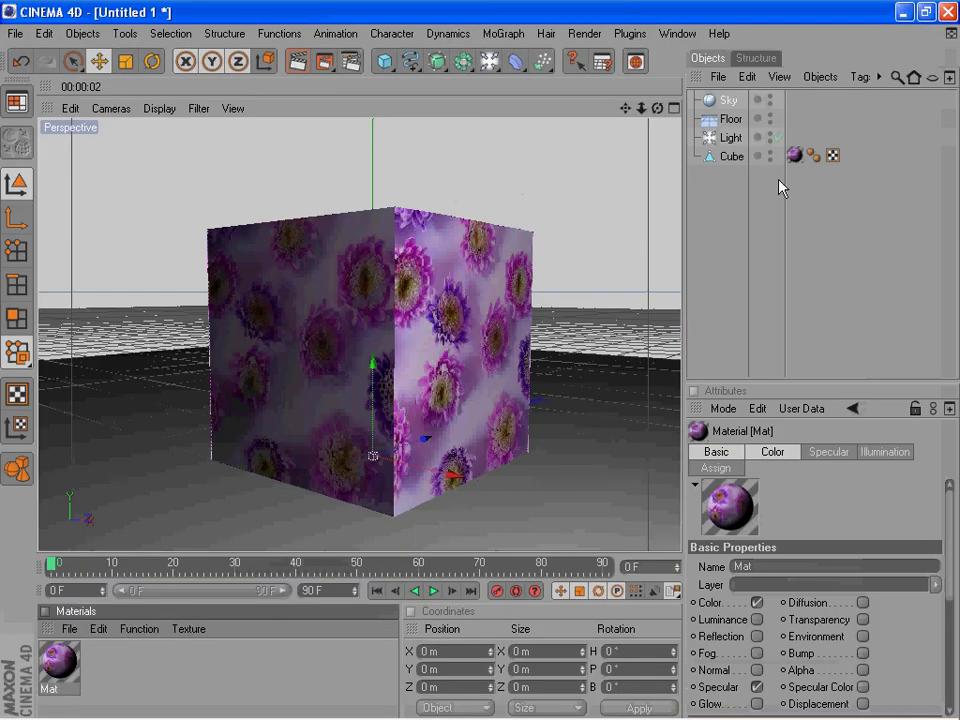
Step: Keep the Light as Omni, set its shadow to Raytraced (Hard), and render in the Picture Viewer
left_click(731, 137)
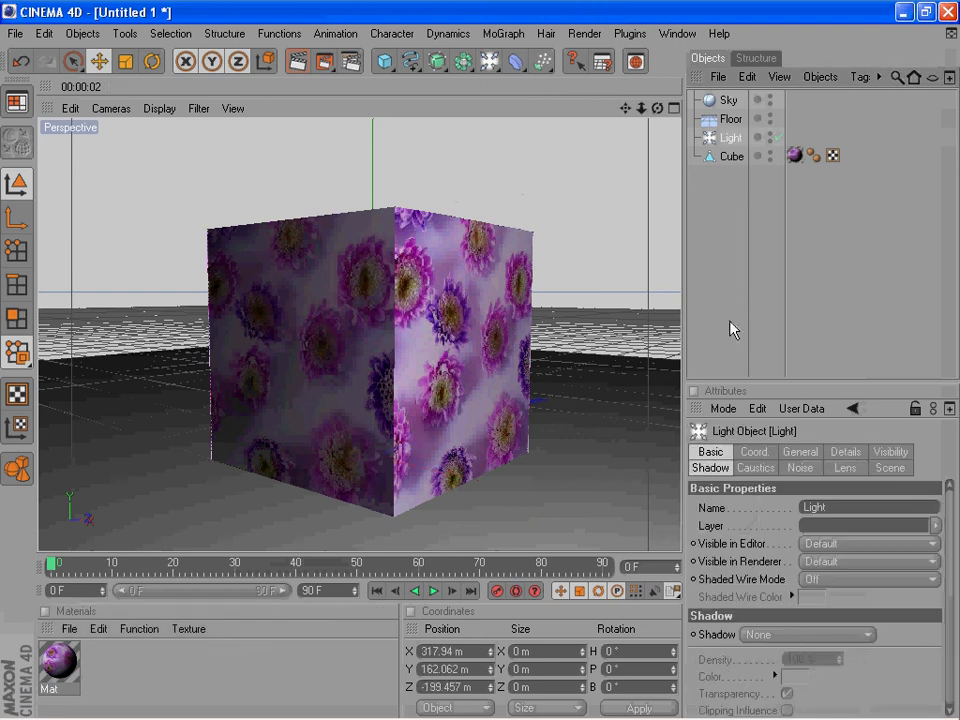
left_click(800, 452)
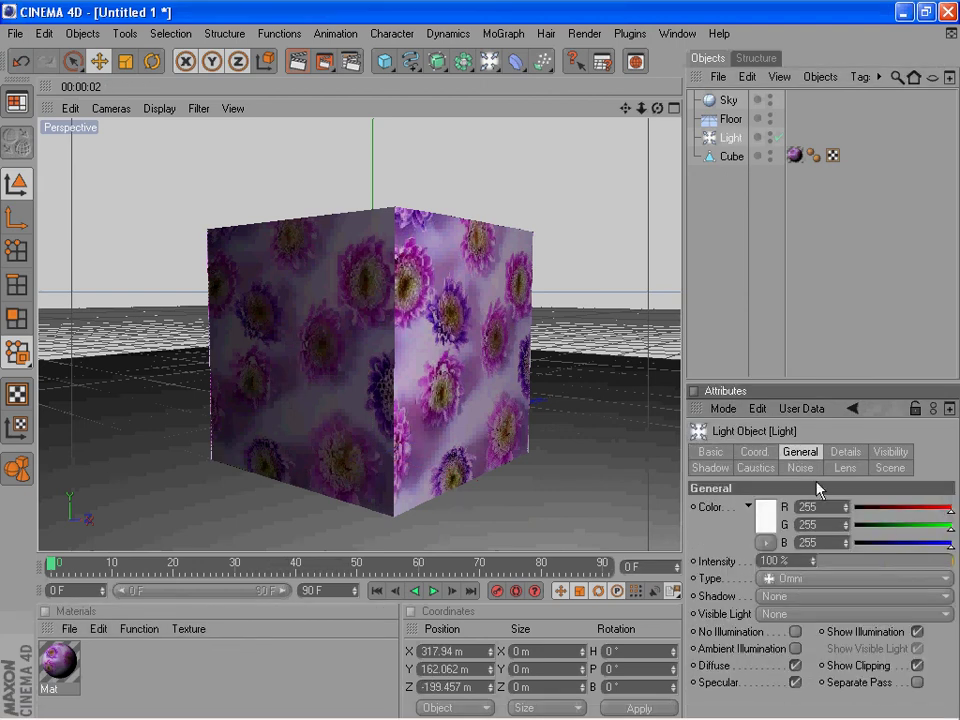
left_click(808, 579)
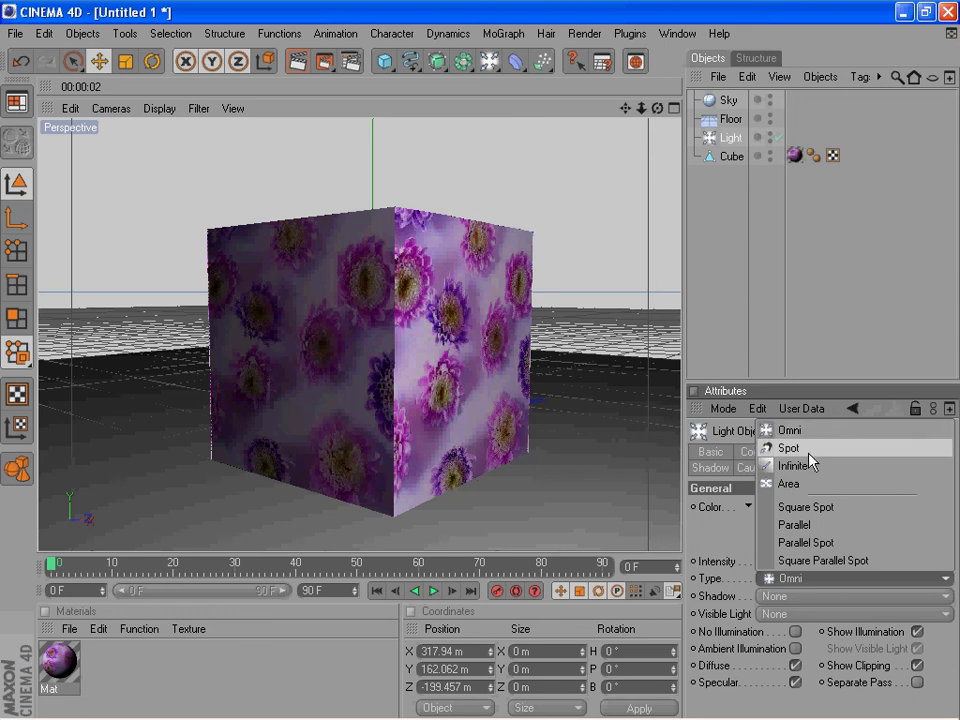
left_click(741, 310)
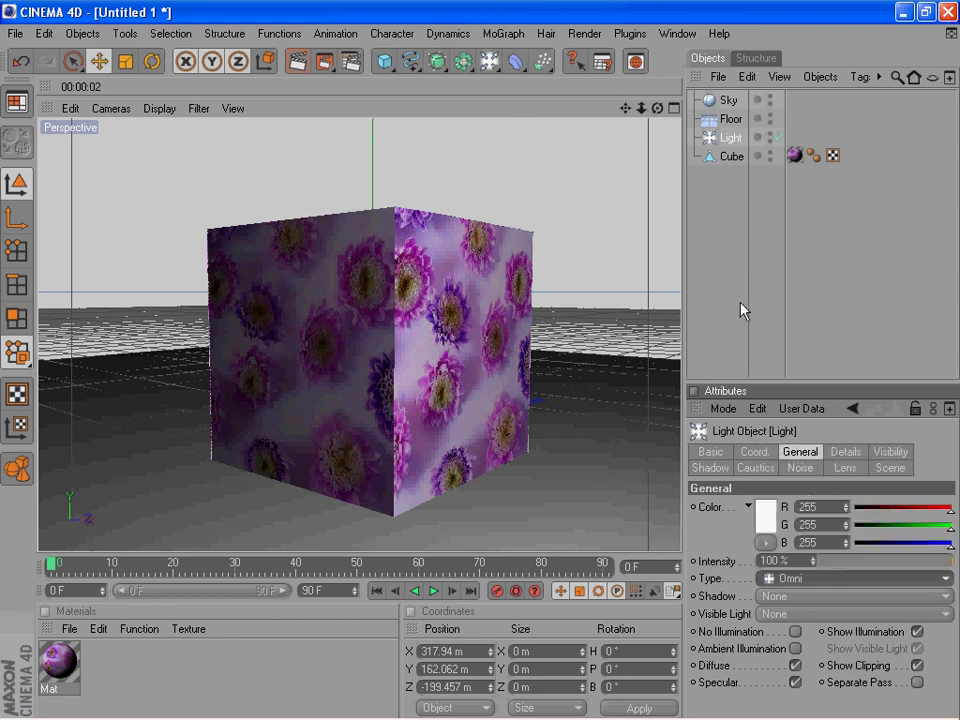
left_click(803, 598)
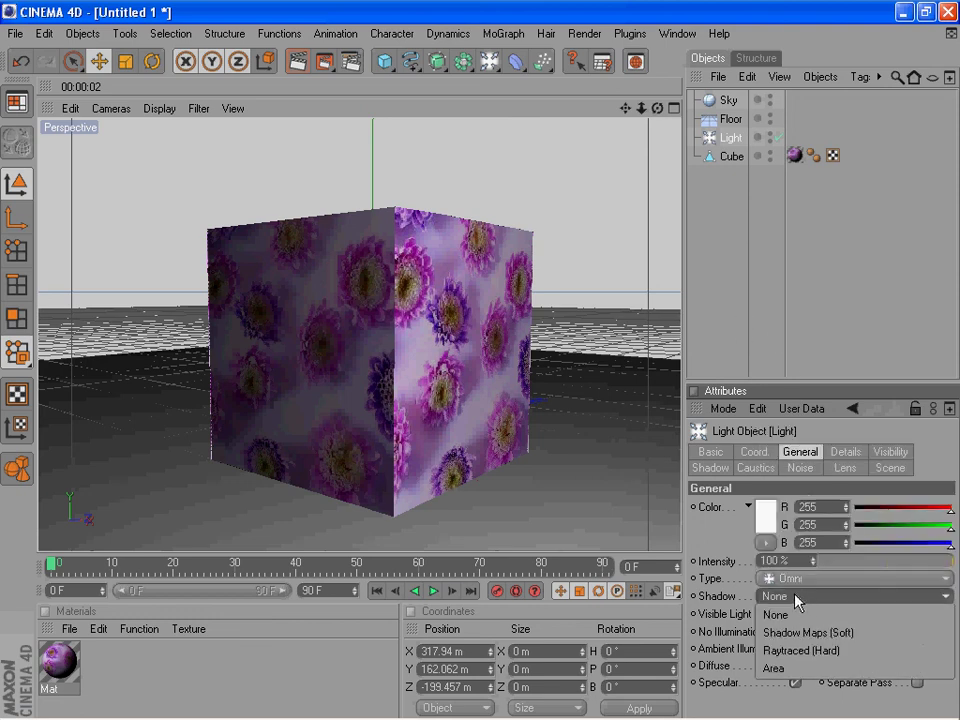
left_click(796, 652)
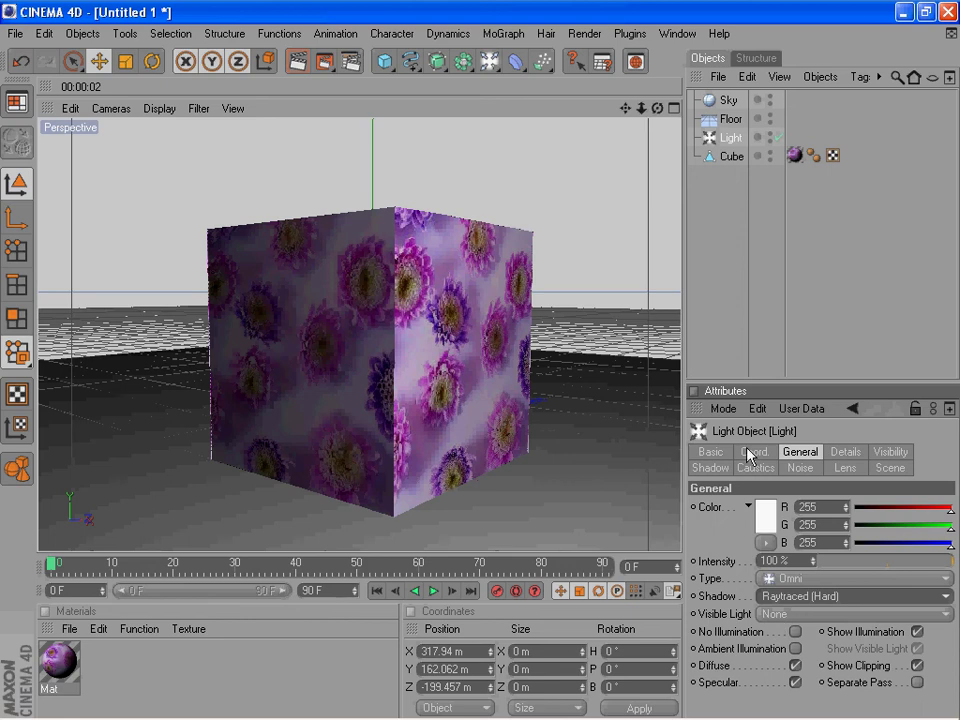
left_click(324, 62)
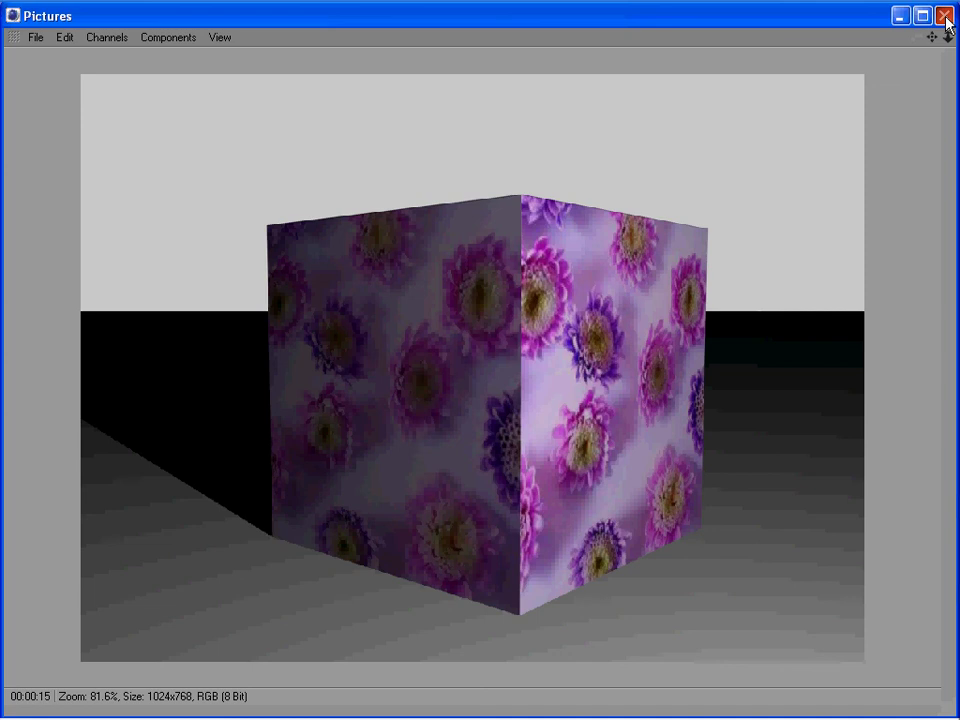
Step: Close the Pictures window with the finished 1024x768 hard-shadow render
left_click(944, 16)
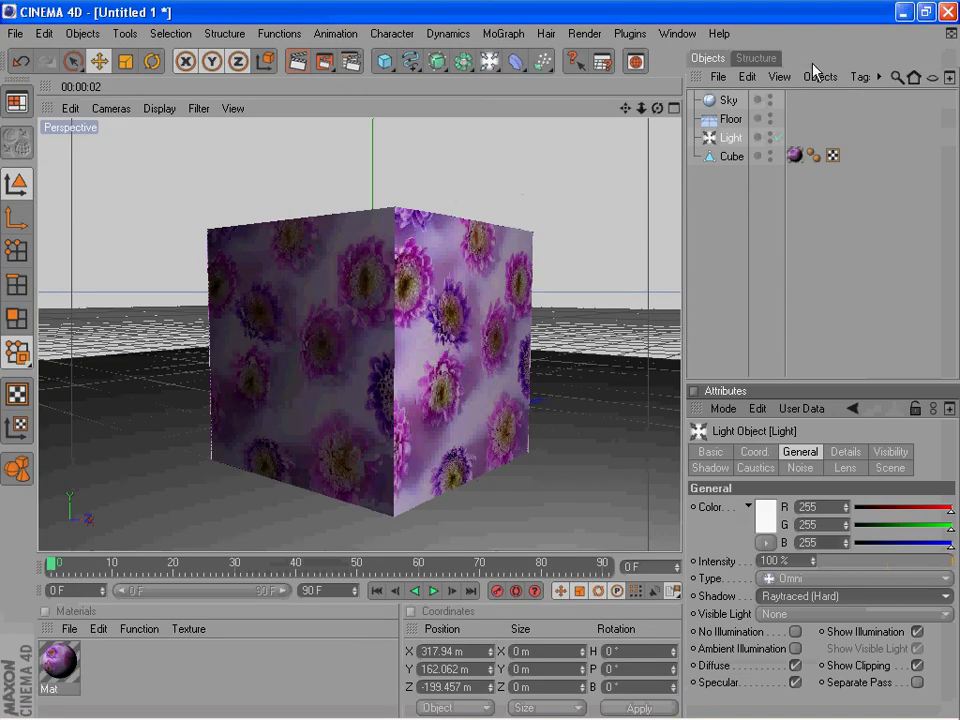